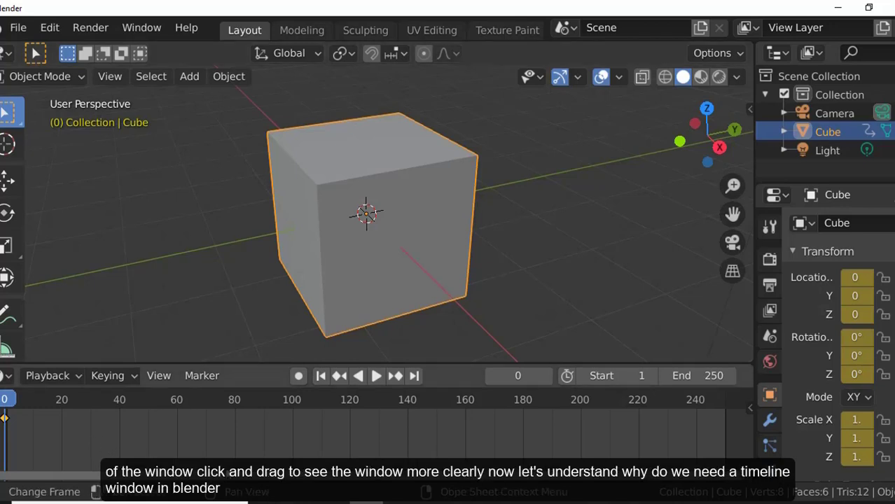
Raise the border between the 3D viewport and Timeline to make the Timeline taller.
mouse_move(239, 364)
left_mouse_down()
mouse_move(238, 337)
mouse_move(239, 352)
left_mouse_up()
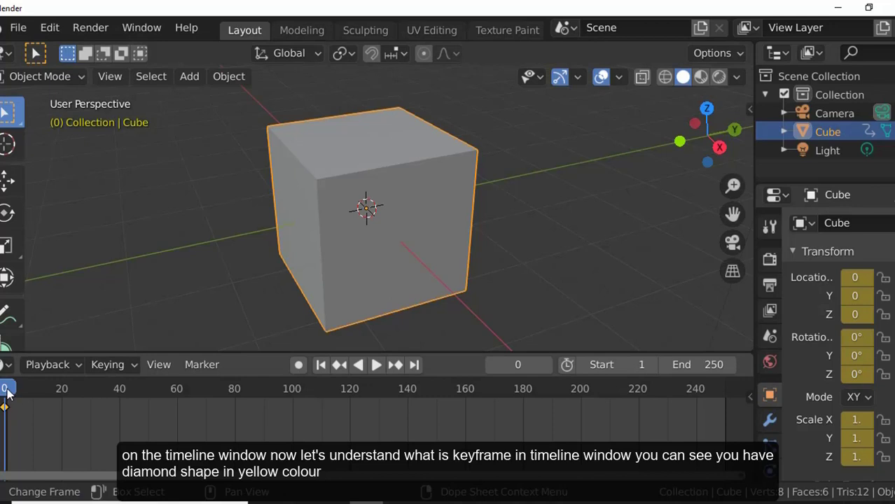
key("space")
key("space")
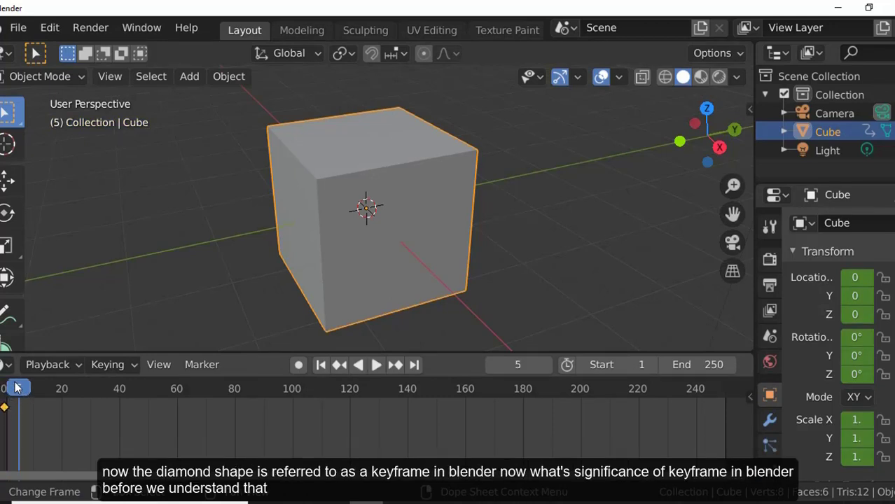
left_click(7, 387)
key("space")
key("Escape")
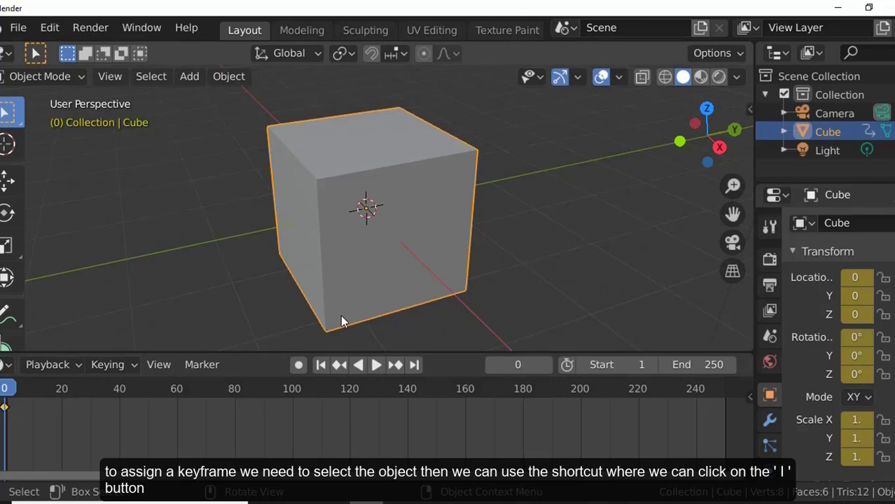
key("i")
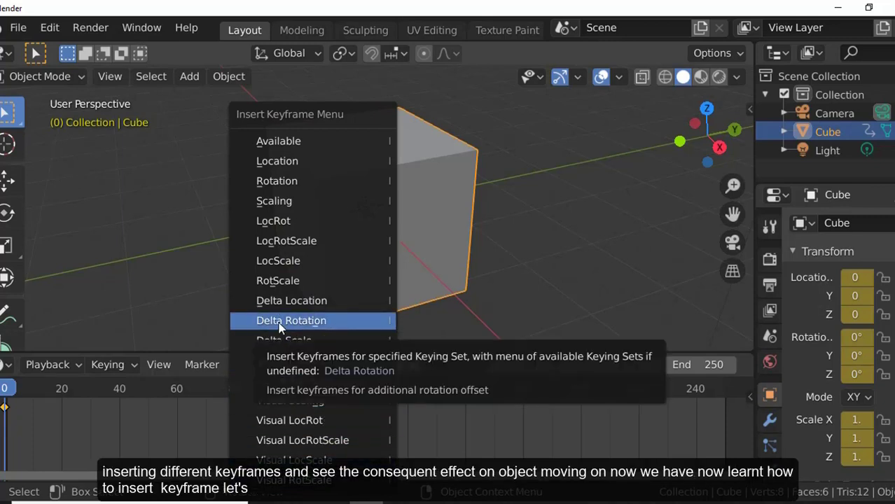
Dismiss the keyframe menu and delete the frame-0 keyframe via the Dope Sheet Context Menu.
left_click(170, 303)
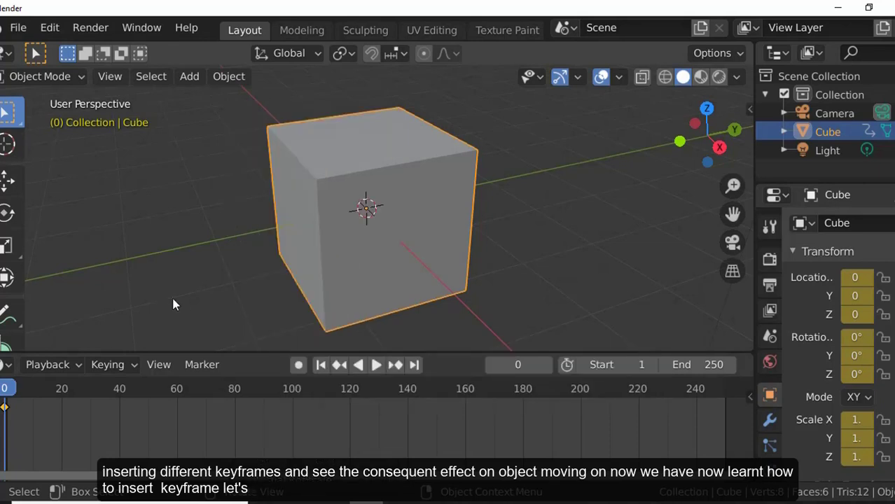
right_click(6, 412)
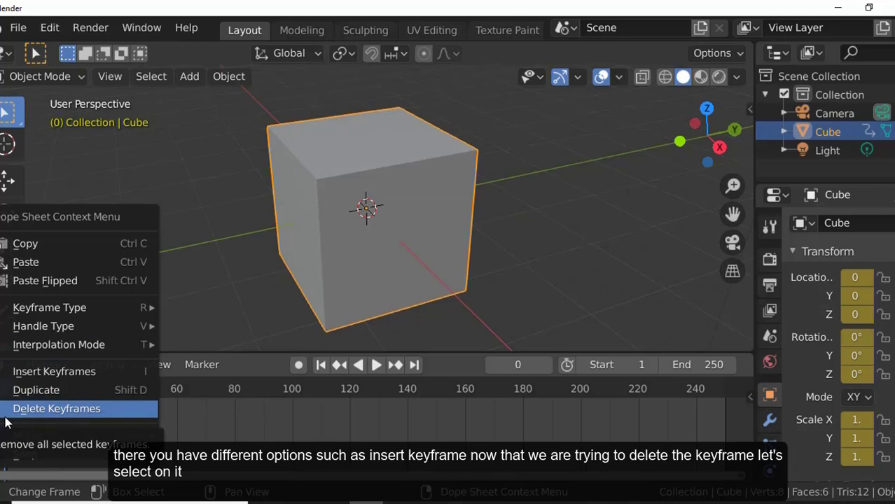
left_click(56, 408)
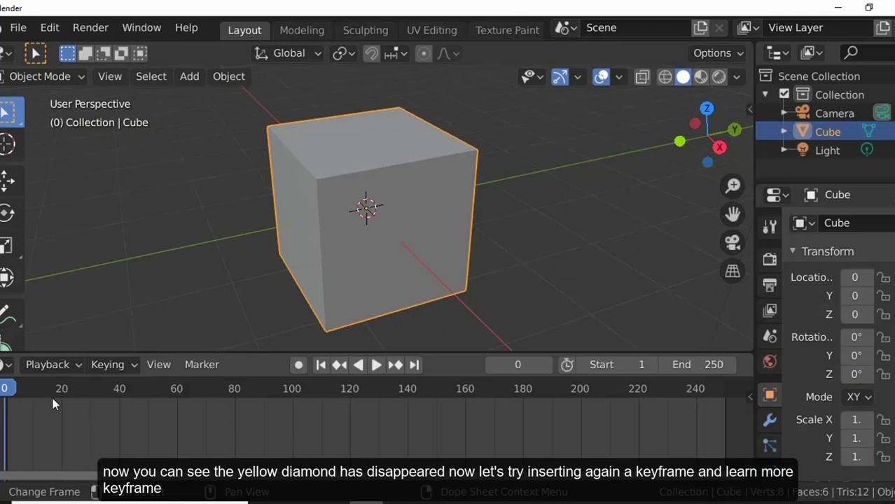
View and close the cube's Object Context Menu, then bring up the timeline's Dope Sheet Context Menu.
right_click(300, 283)
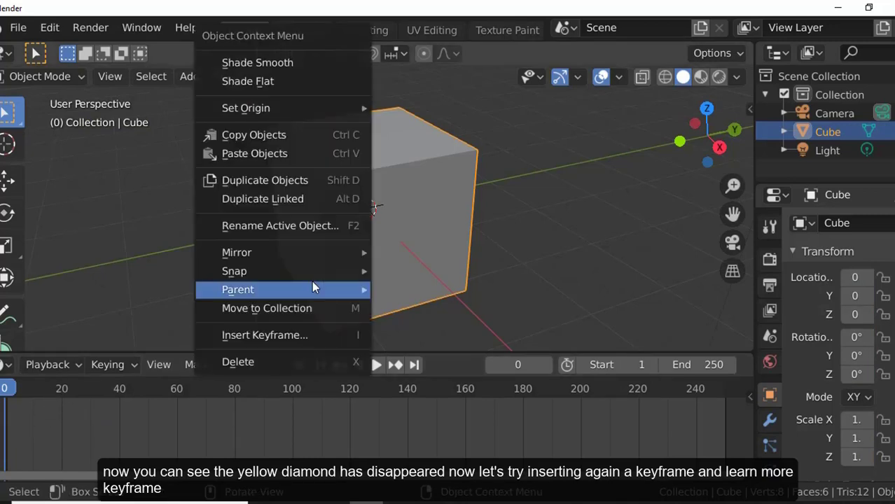
mouse_move(313, 287)
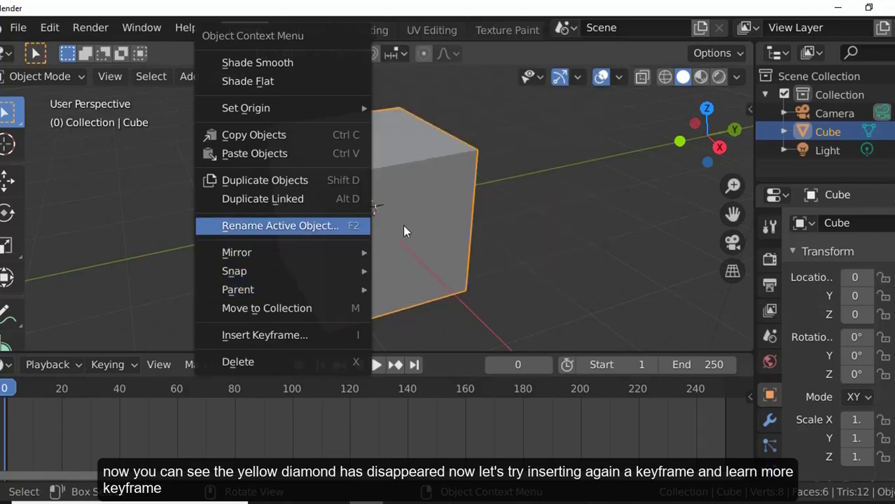
left_click(403, 224)
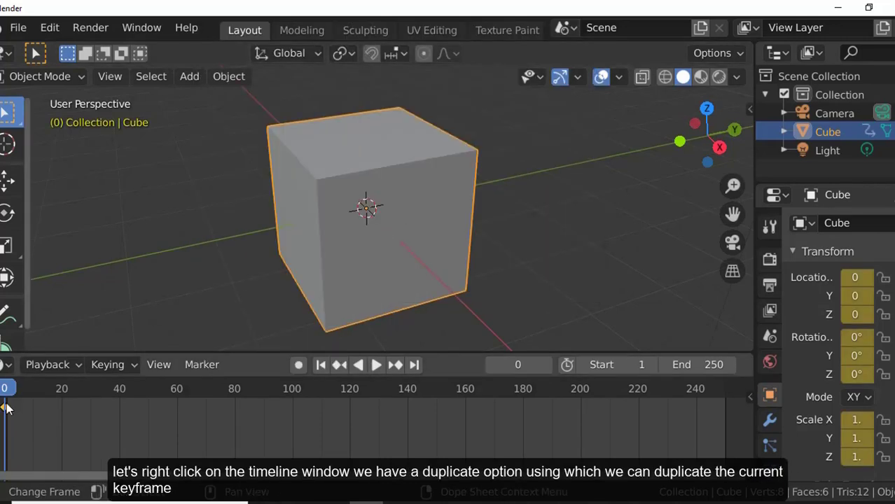
right_click(14, 404)
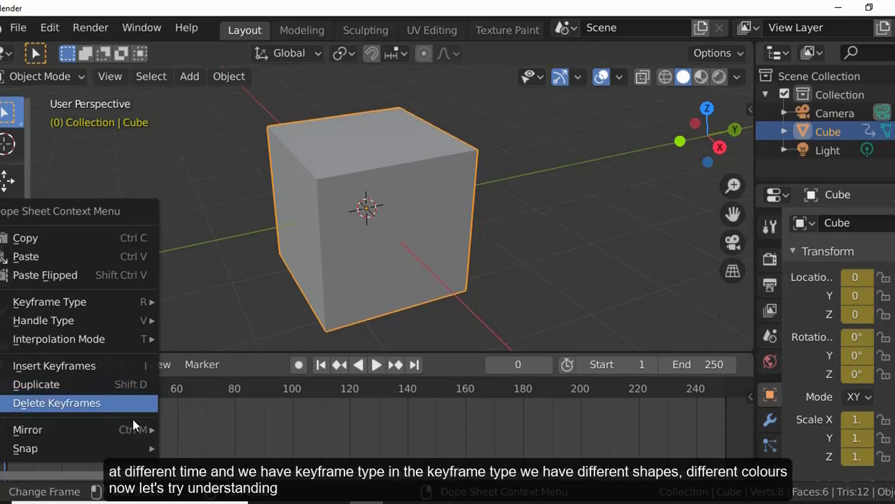
Set the frame-0 keyframe's type to Extreme from the timeline's Keyframe Type submenu.
right_click(42, 387)
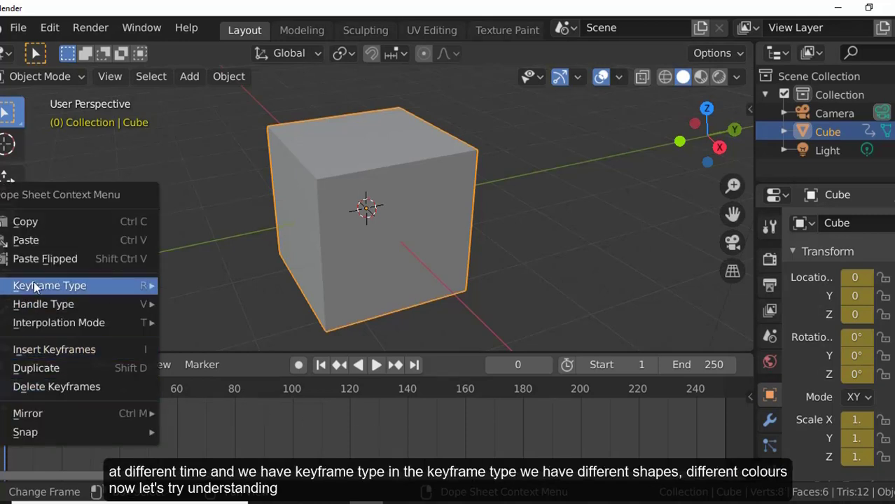
mouse_move(35, 285)
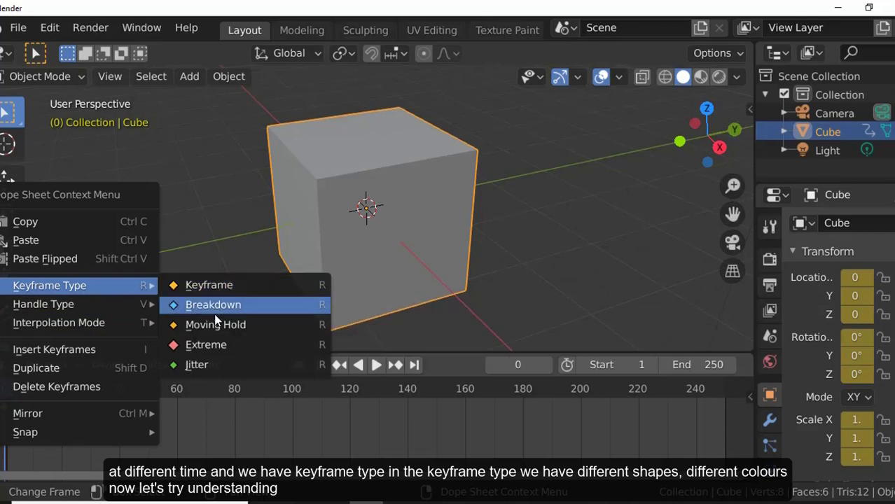
left_click(287, 358)
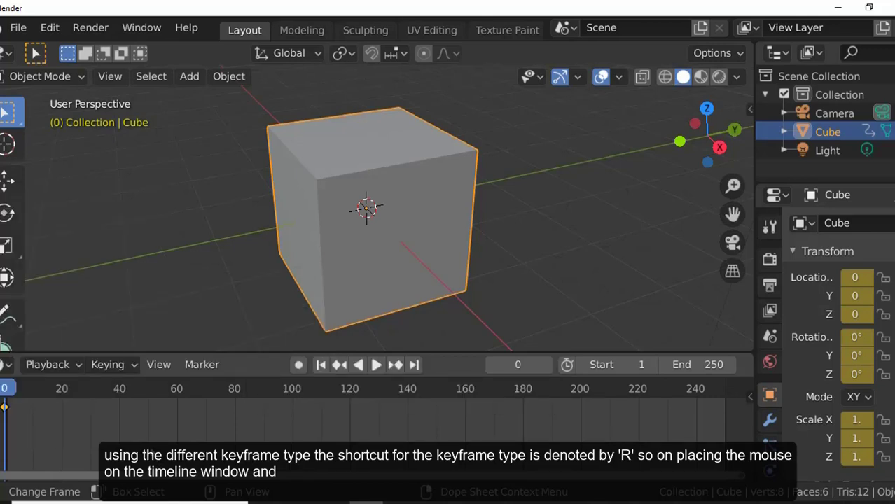
Switch the keyframe type back to Keyframe from the Set Keyframe Type menu (R).
key("r")
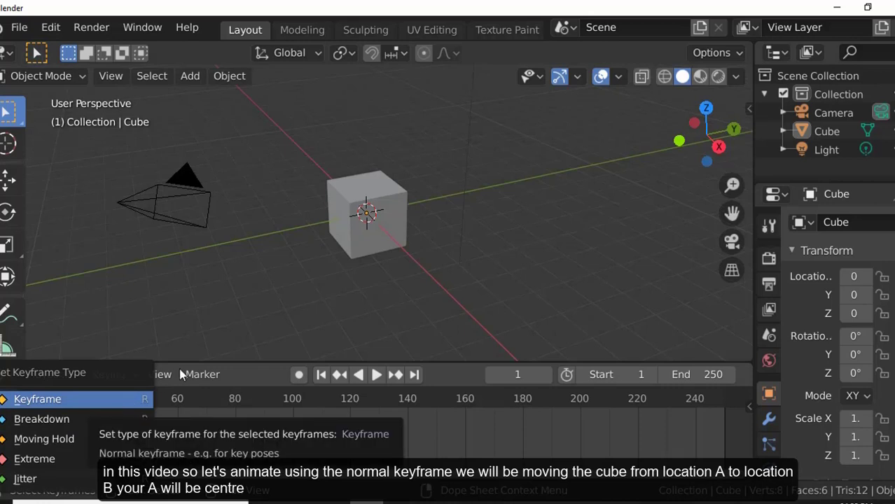
left_click(110, 402)
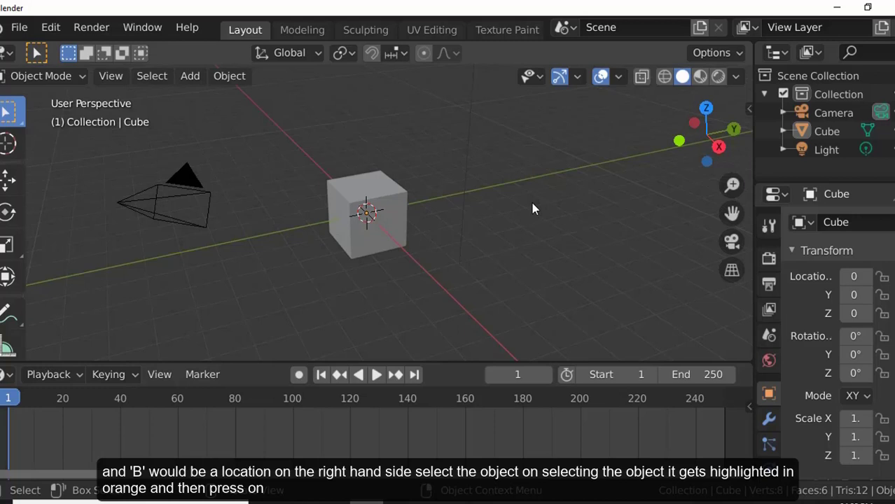
Select the cube and key its Location at frame 1, removing then re-keying Z location.
left_click(379, 229)
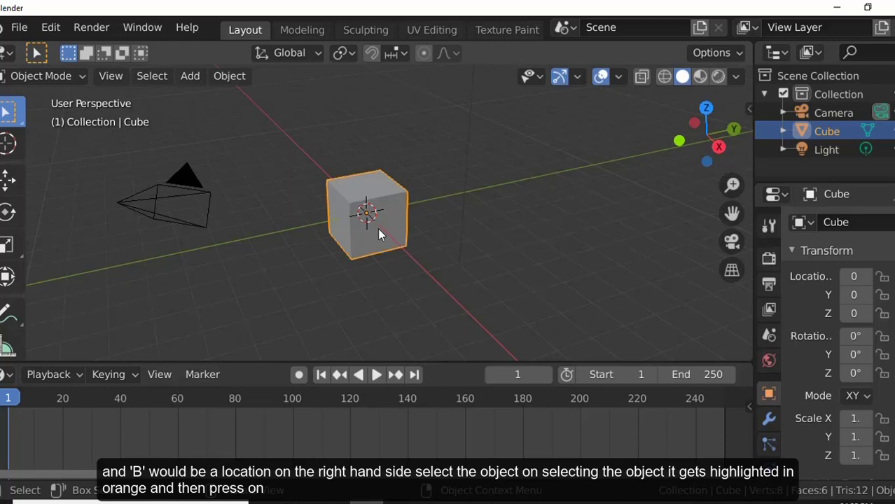
key("i")
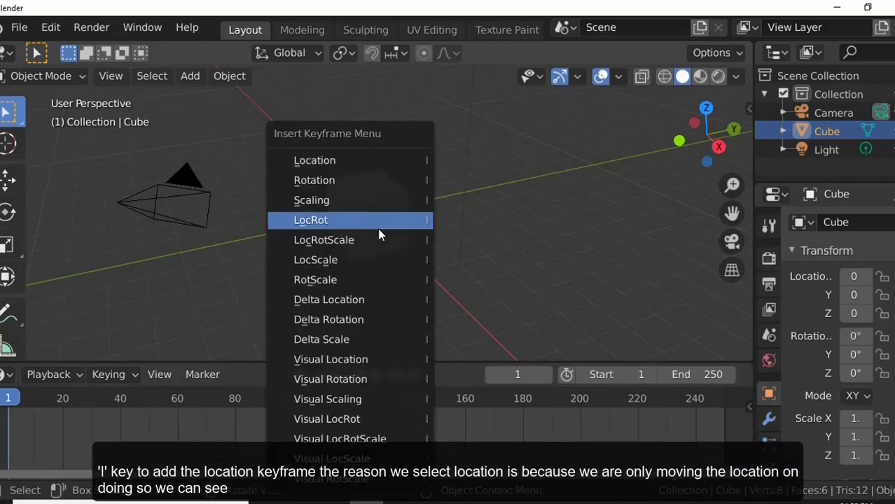
left_click(359, 163)
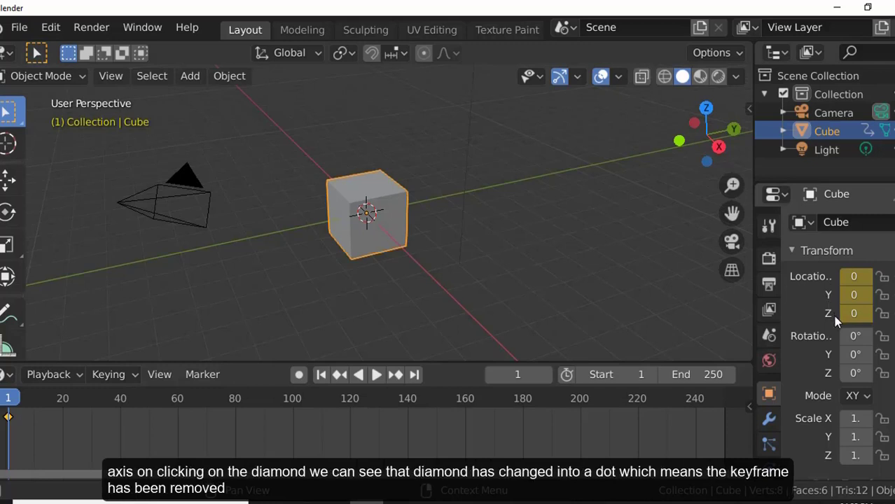
left_click(883, 313)
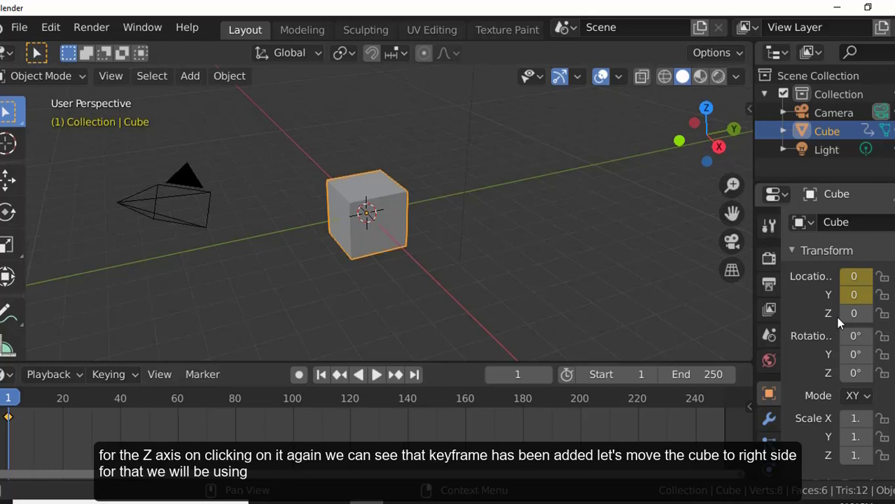
key("i")
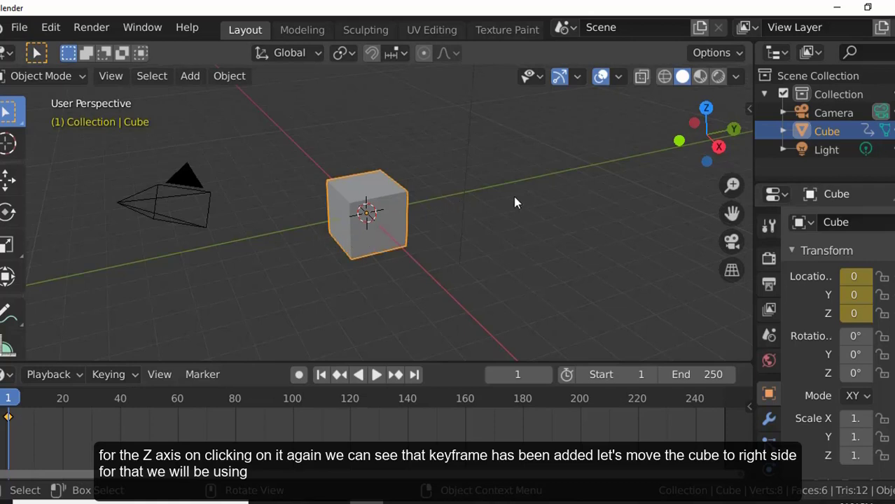
Move the cube about 7 m along Y with the Move tool, then play to see it revert.
left_click(4, 183)
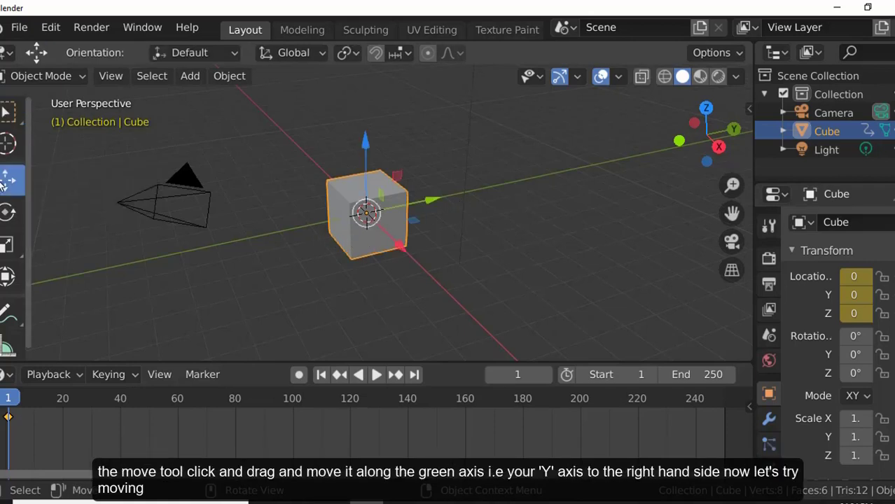
left_click_drag(430, 201, 601, 172)
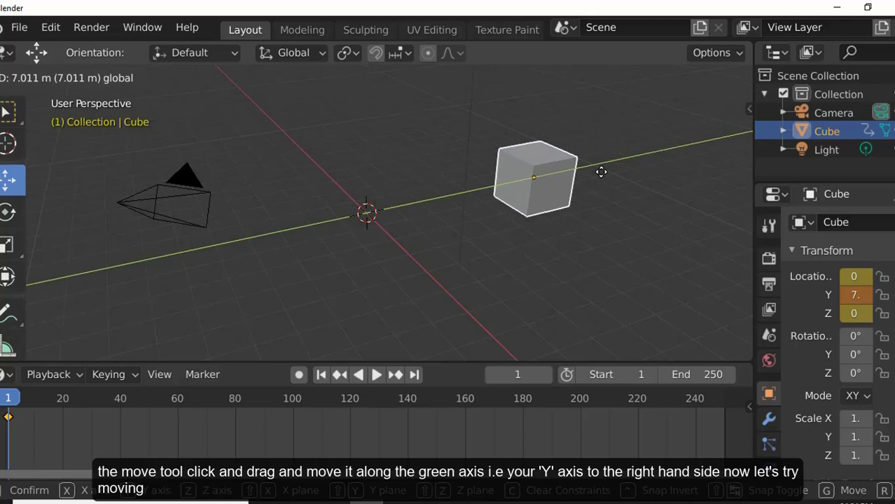
left_click_drag(600, 172, 596, 173)
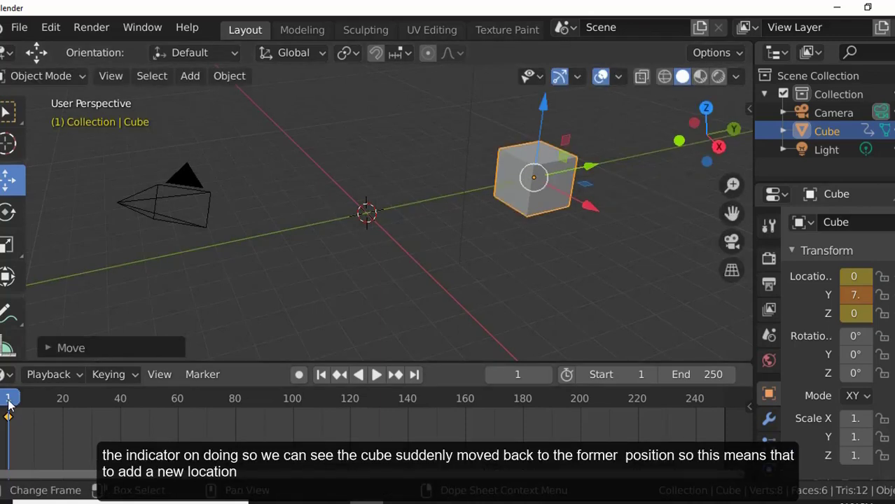
key("space")
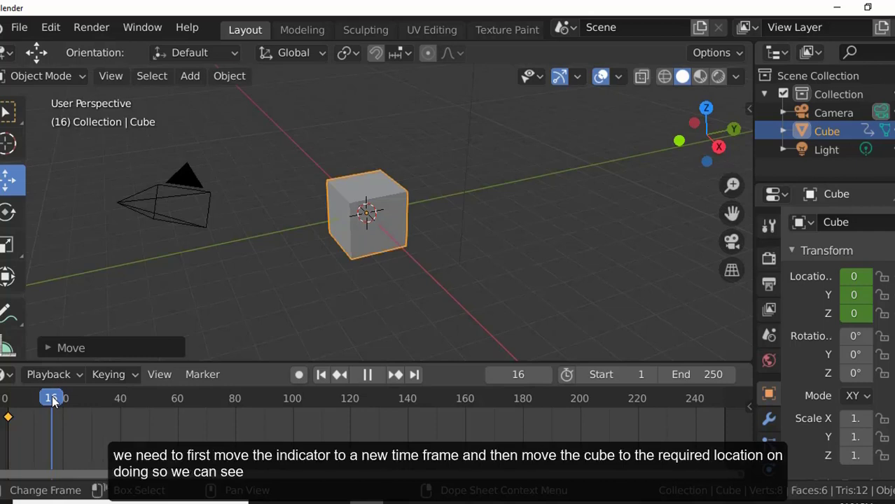
Set the playhead to frame 40 and slide the cube to about Y = 7 m.
left_click_drag(52, 399, 120, 399)
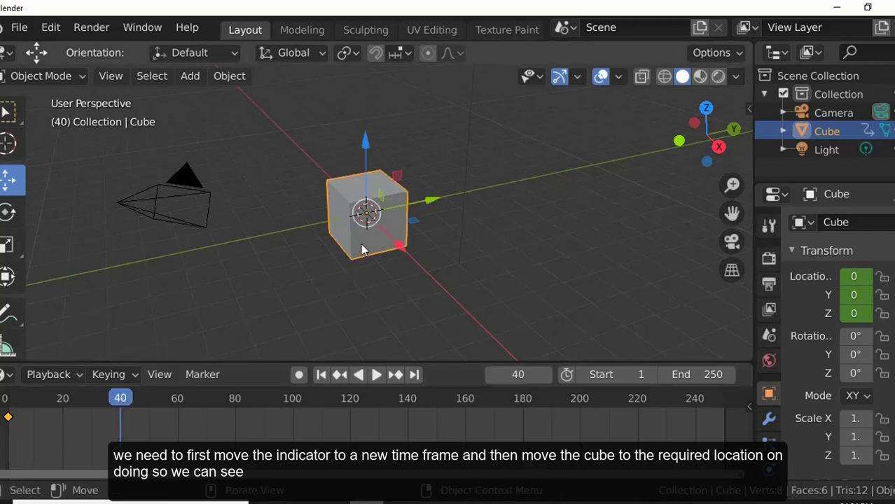
left_click_drag(423, 201, 593, 166)
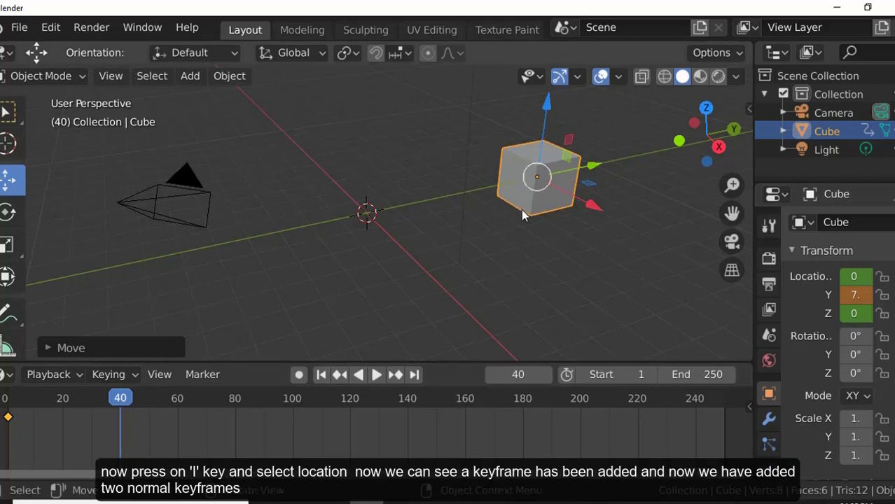
Insert a Location keyframe for the cube at frame 40 with the I menu.
key("i")
left_click(515, 161)
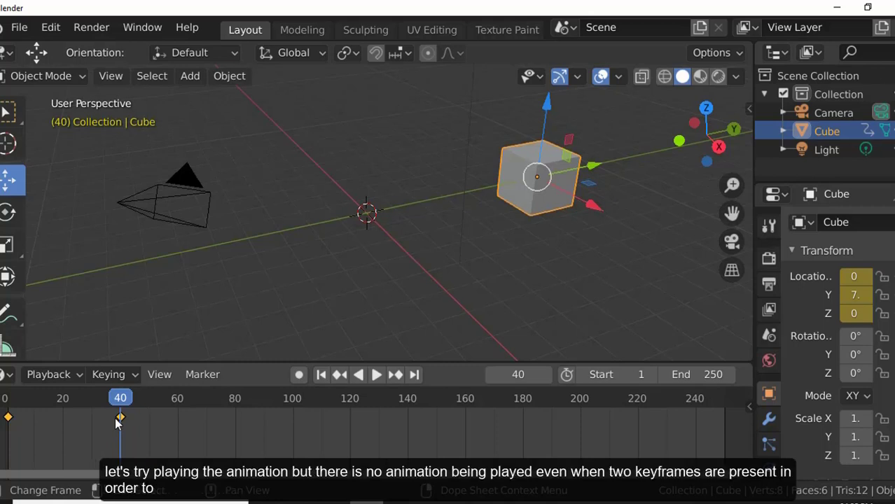
Rewind the playhead to frame 0, play the two-keyframe animation, and pause at frame 48.
left_click(376, 375)
left_click(376, 374)
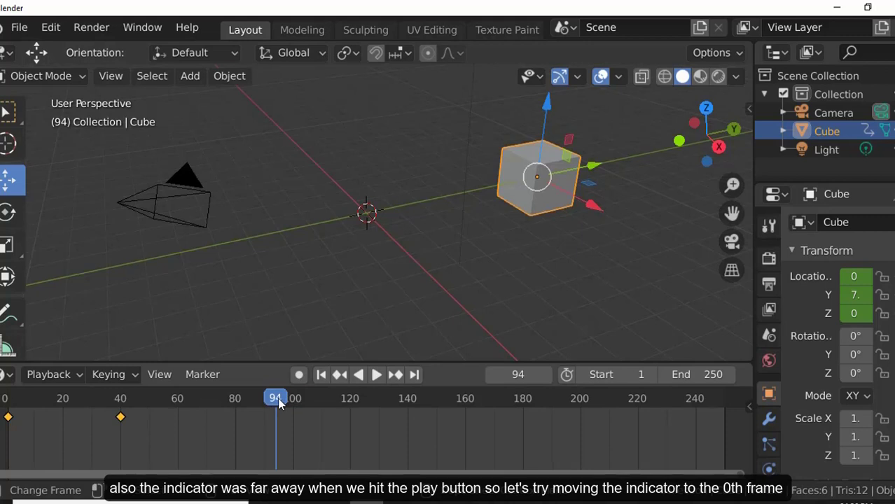
key("space")
left_click_drag(262, 403, 5, 434)
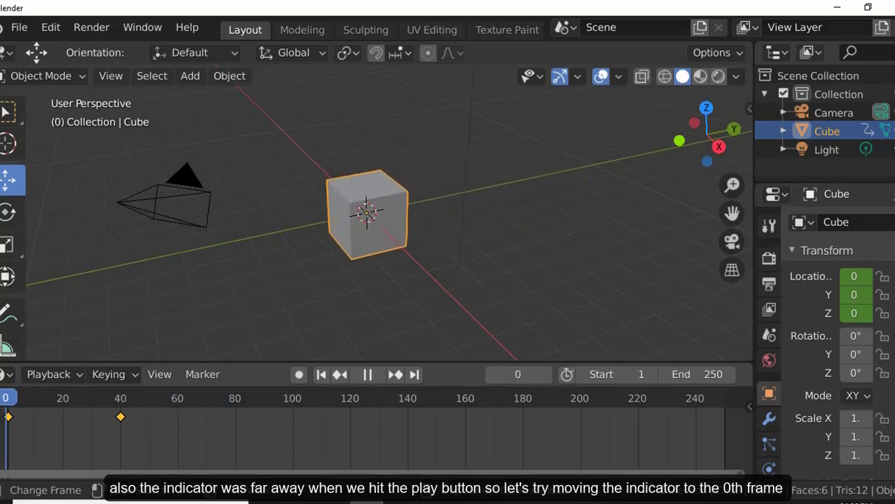
key("space")
left_click(376, 376)
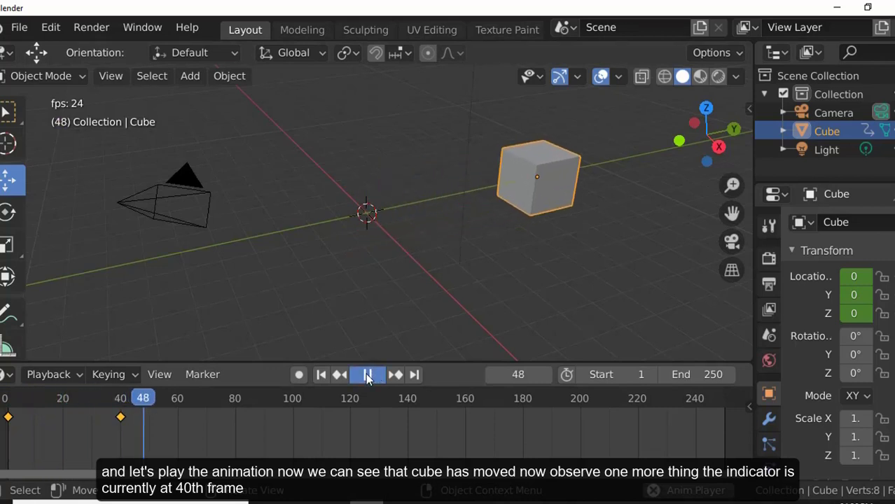
left_click(367, 376)
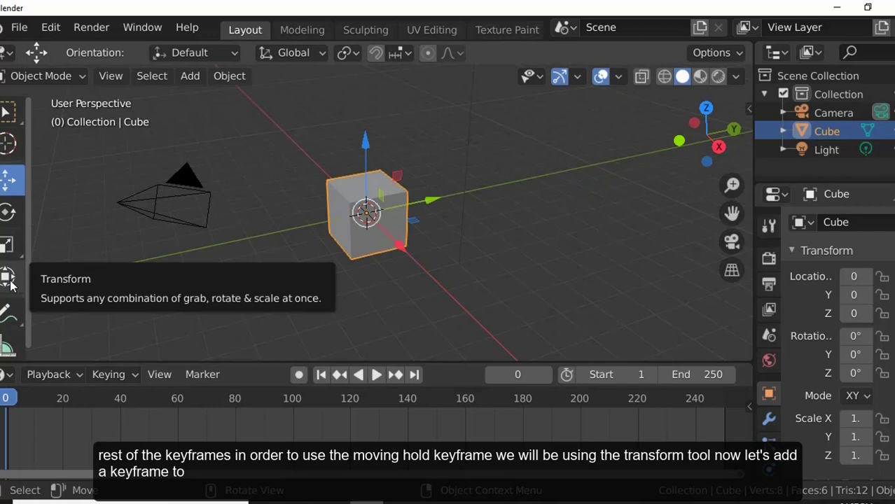
With the Transform tool active, insert a LocRotScale keyframe for the cube at frame 0.
left_click(10, 283)
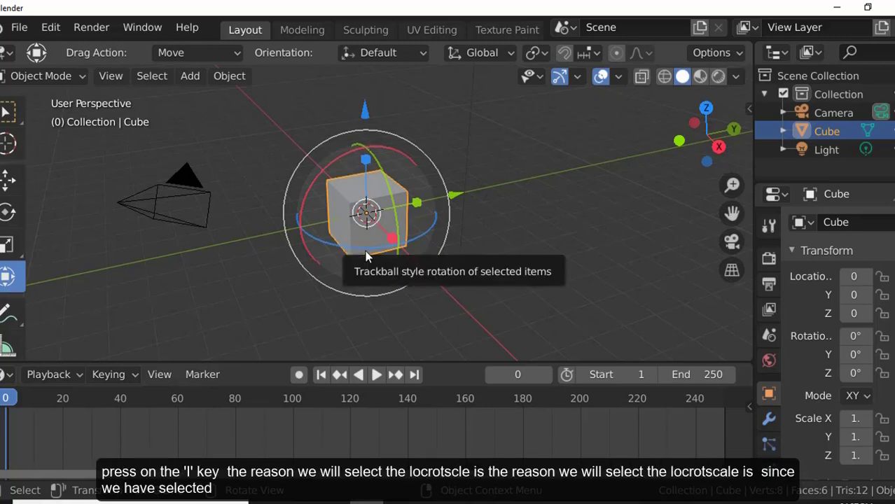
key("i")
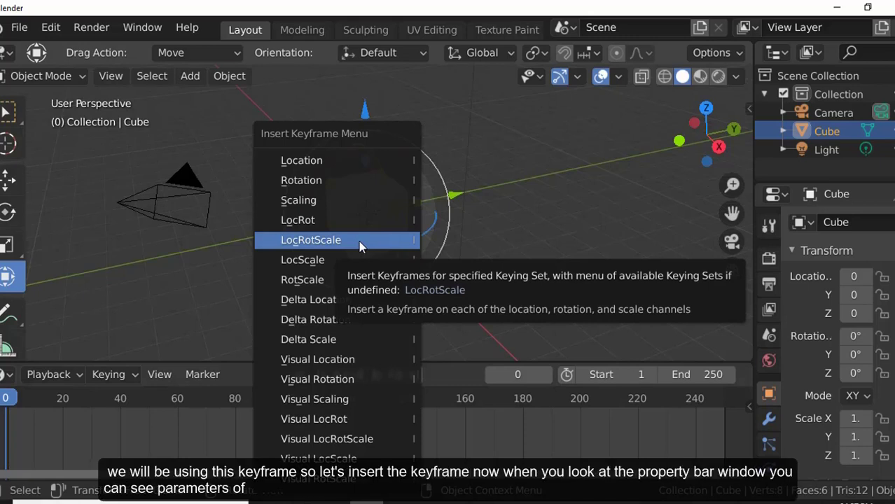
left_click(359, 240)
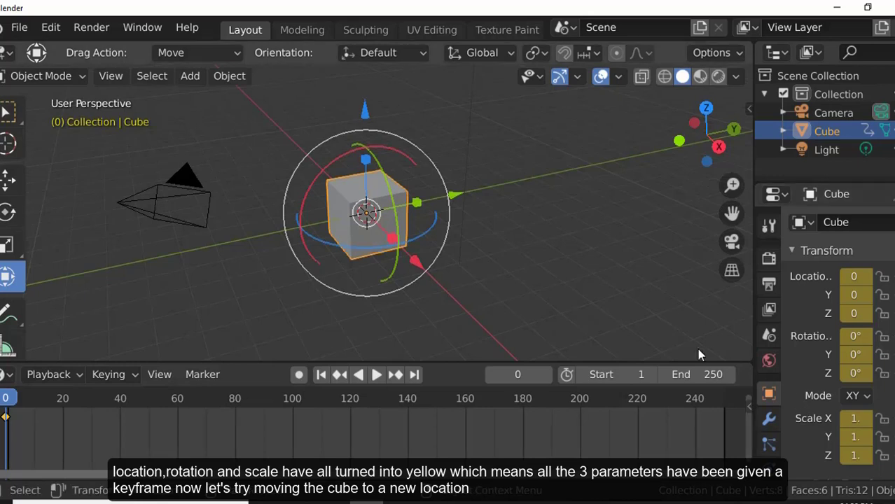
Try sliding the cube along Y, return it to the origin, and move the playhead to frame 61.
left_click_drag(451, 199, 593, 174)
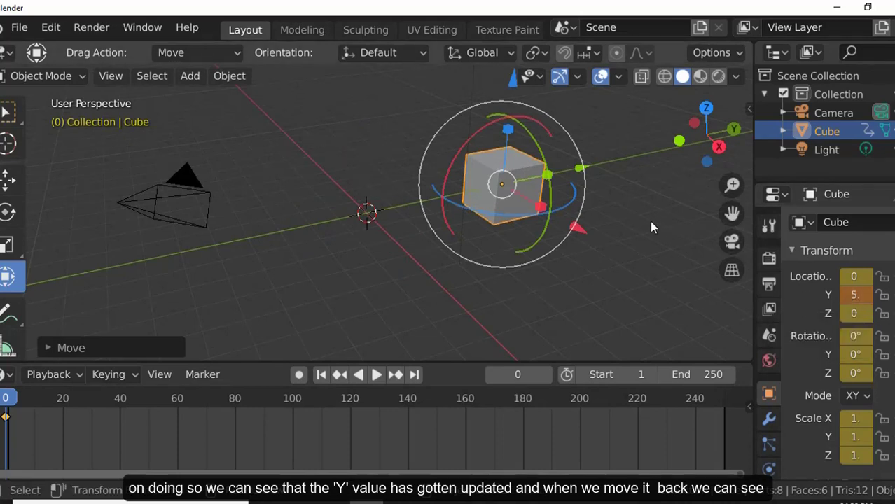
left_click_drag(587, 170, 450, 211)
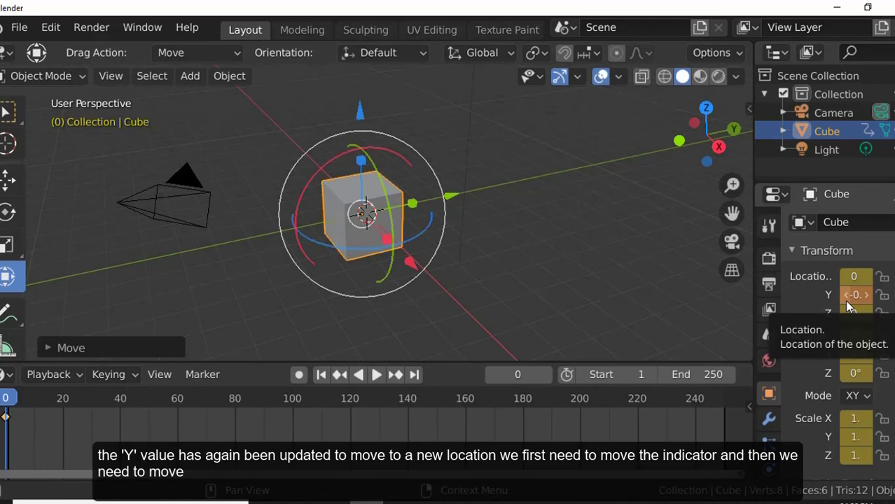
left_click_drag(7, 399, 181, 399)
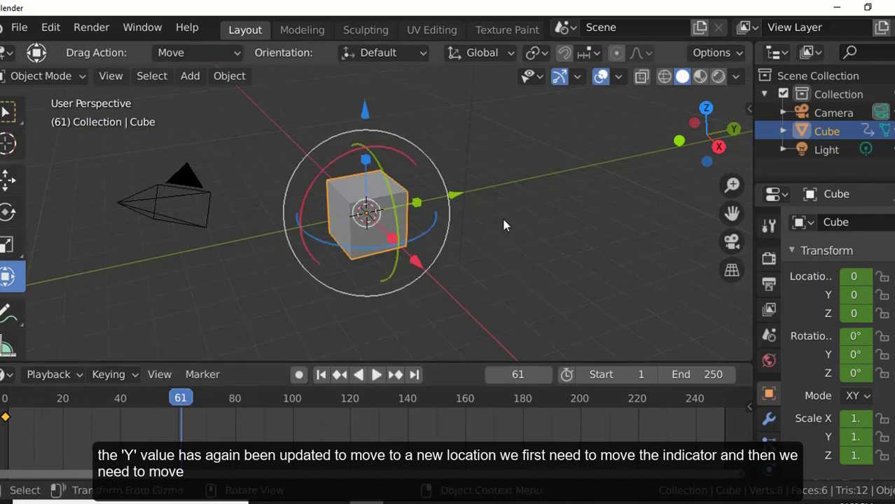
Move the cube about 7 m along Y, tilt it 38°, squash it, and key LocRotScale.
left_click_drag(456, 194, 627, 171)
left_click_drag(564, 133, 449, 205)
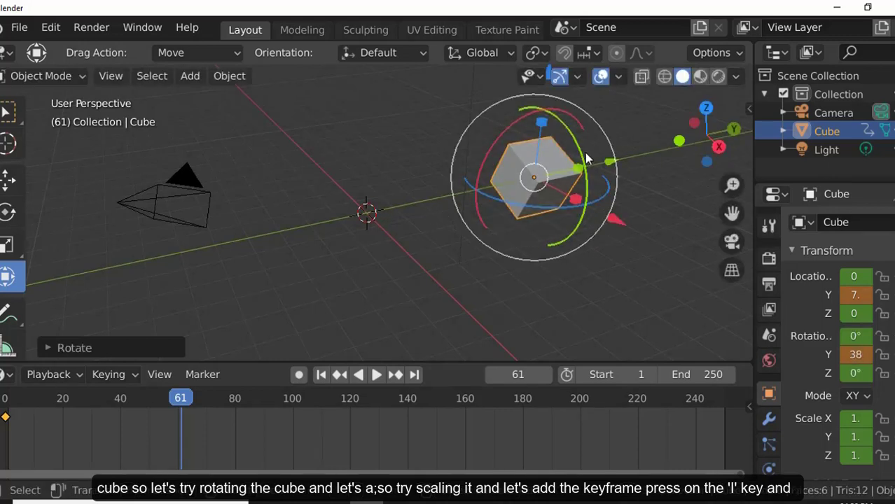
left_click_drag(579, 171, 552, 148)
key("i")
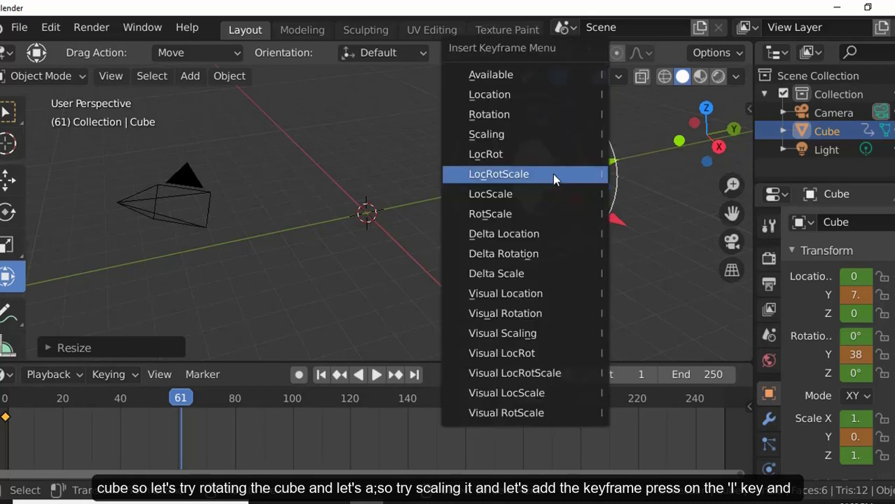
left_click(553, 174)
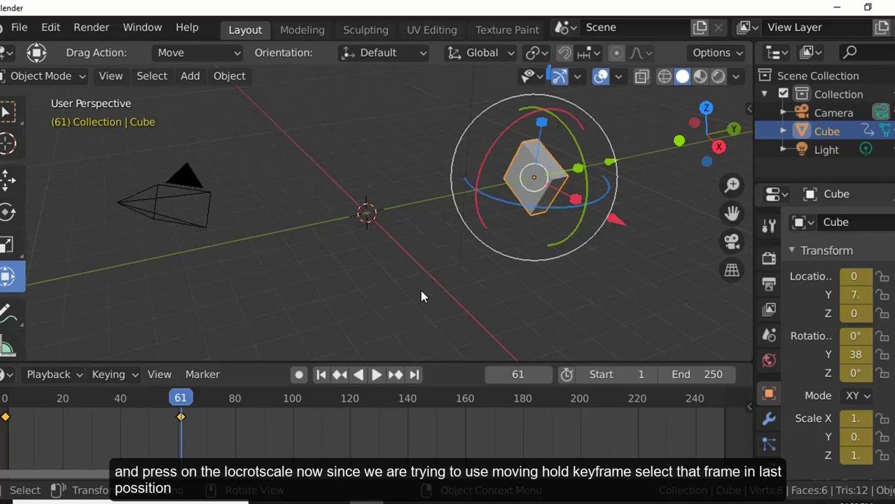
Set the frame-61 keyframe's type to Moving Hold, checking the pose at frame 55.
left_click(181, 417)
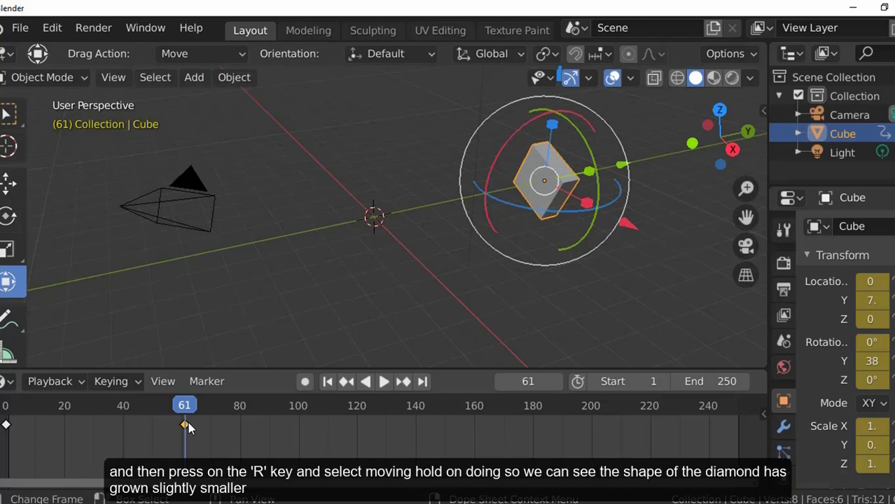
key("r")
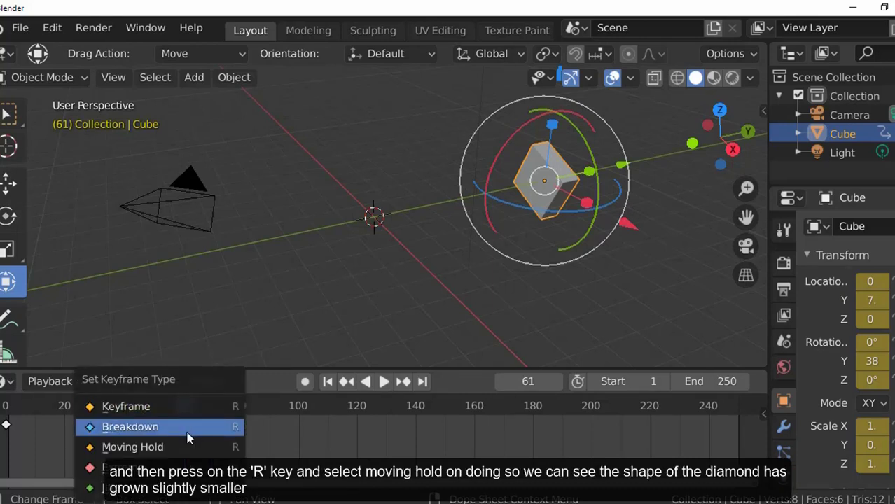
left_click(180, 447)
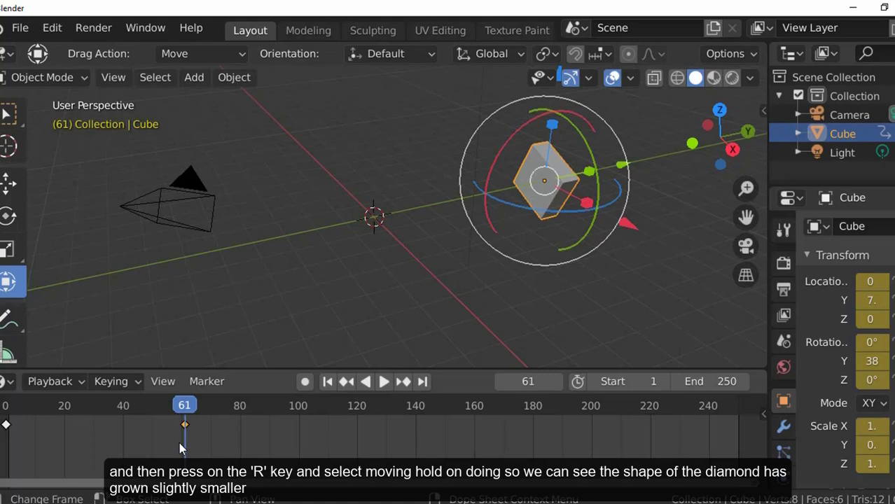
left_click_drag(194, 408, 166, 409)
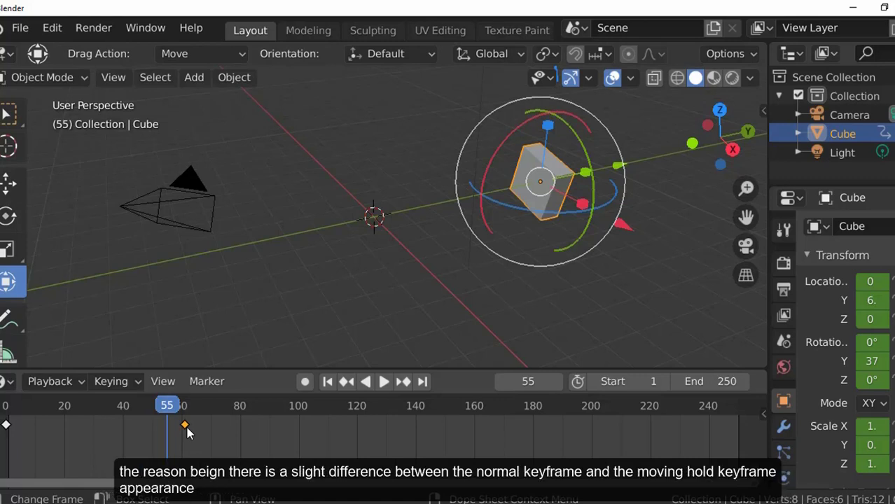
key("r")
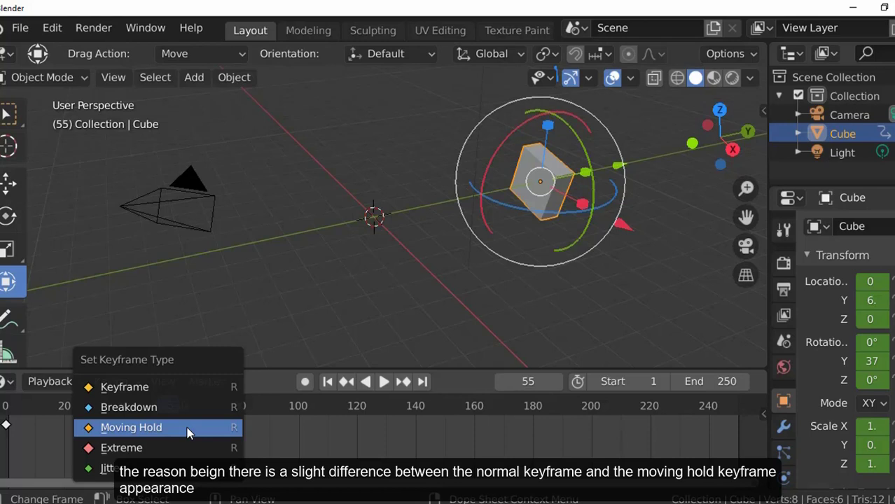
left_click(210, 427)
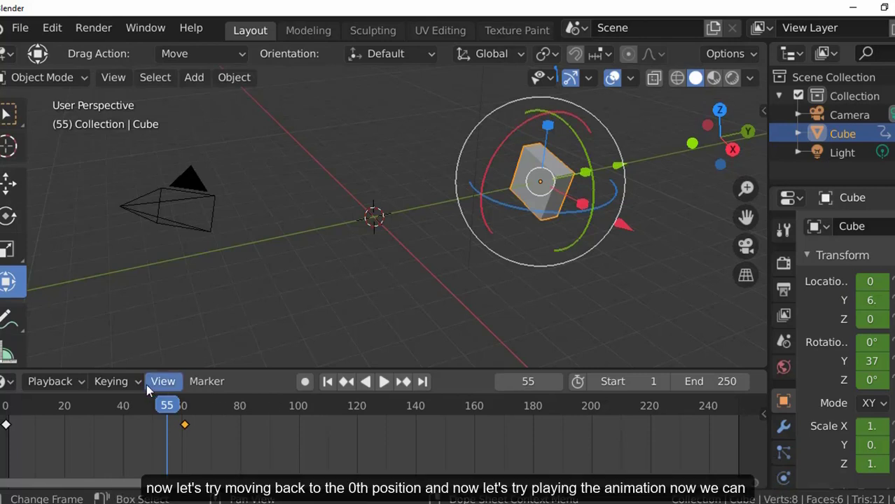
Rewind the playhead to frame 0, play the animation, then pause it.
left_click_drag(168, 411, 6, 410)
key("space")
key("space")
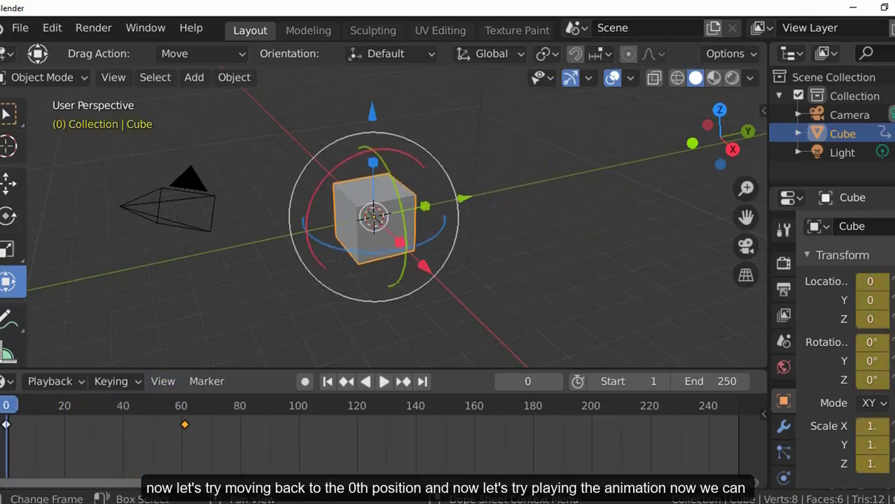
left_click(385, 382)
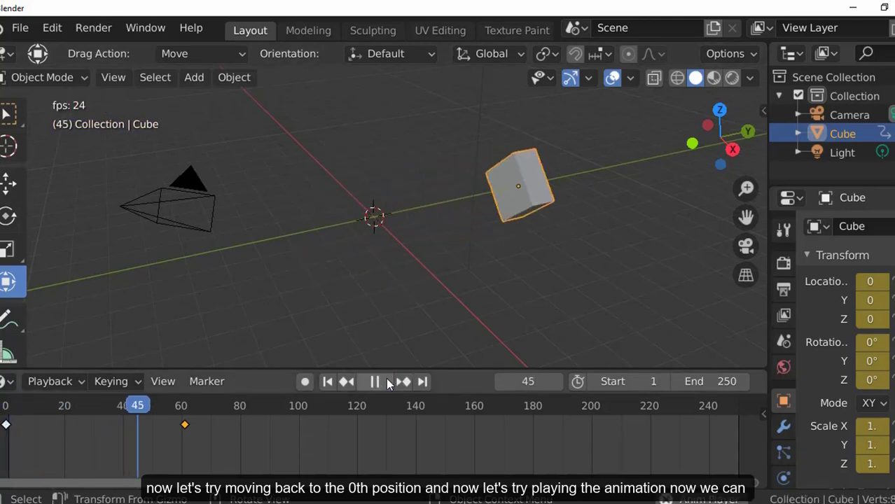
left_click(374, 382)
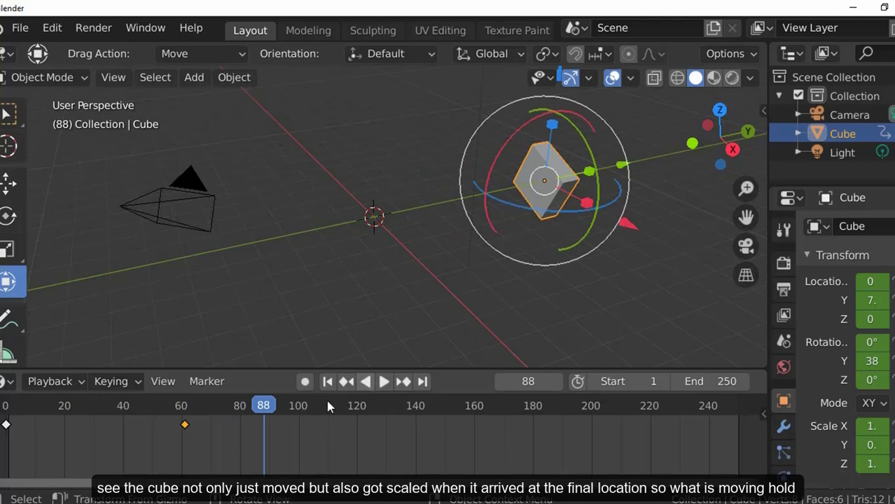
Replay from the start, pause at frame 101, then jump to frame 62.
key("space")
left_click_drag(228, 411, 6, 434)
left_click(386, 383)
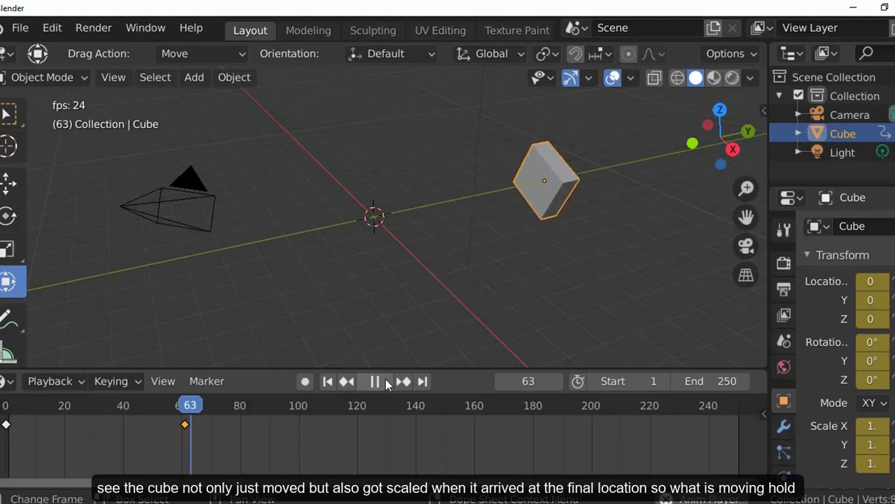
left_click(376, 382)
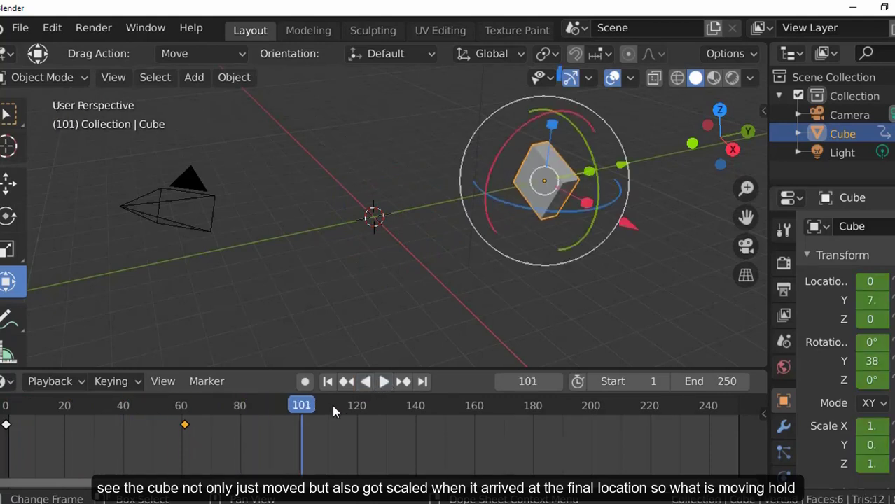
left_click(188, 430)
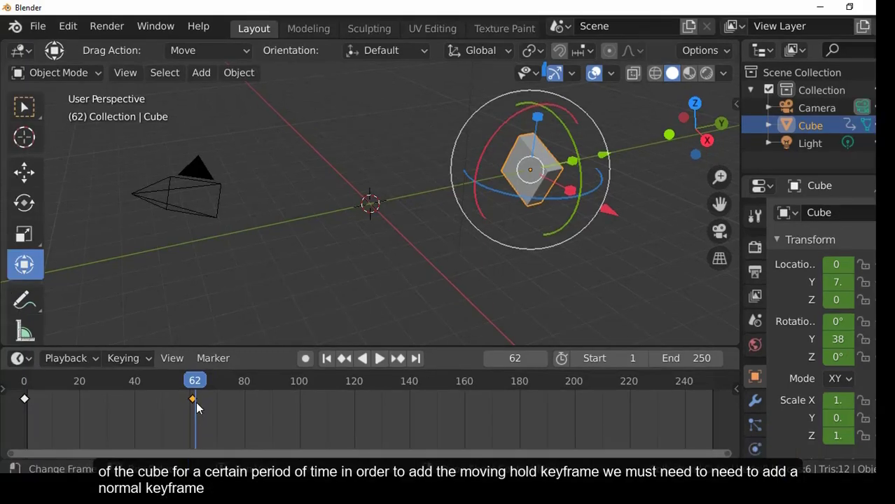
Review the Set Keyframe Type menu options before returning to a fresh, unkeyed scene.
key("r")
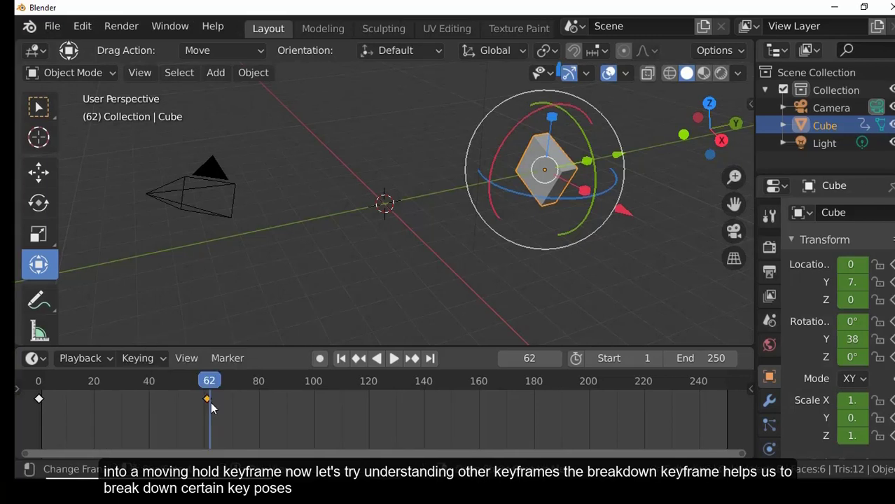
key("r")
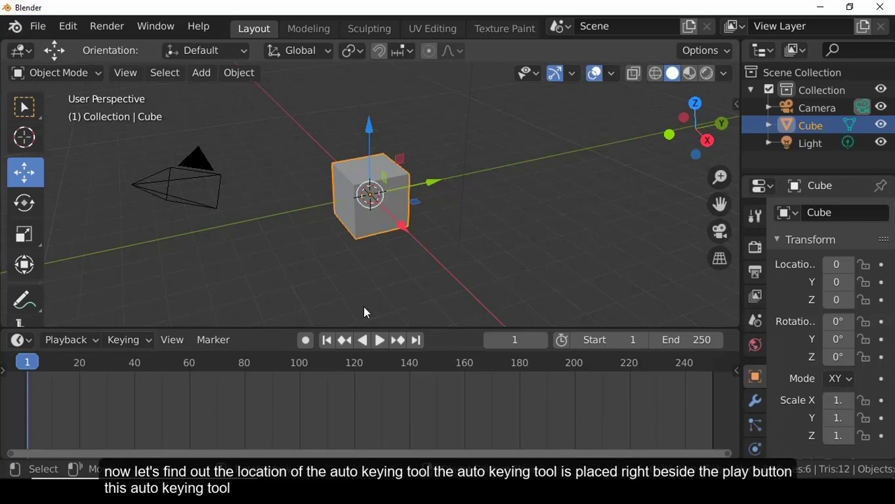
With Auto Keying on, place the cube at Z 1, Y 2, then at frame 60 move it to X 5.
left_click(306, 342)
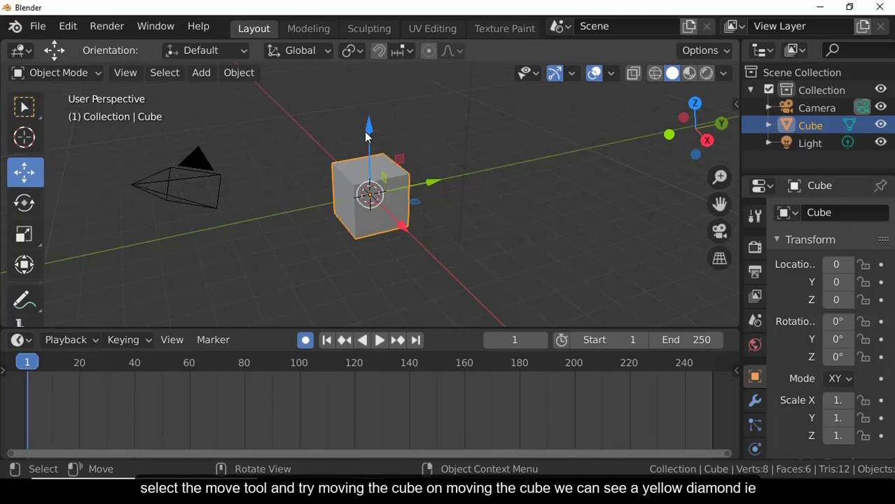
left_click_drag(369, 129, 368, 86)
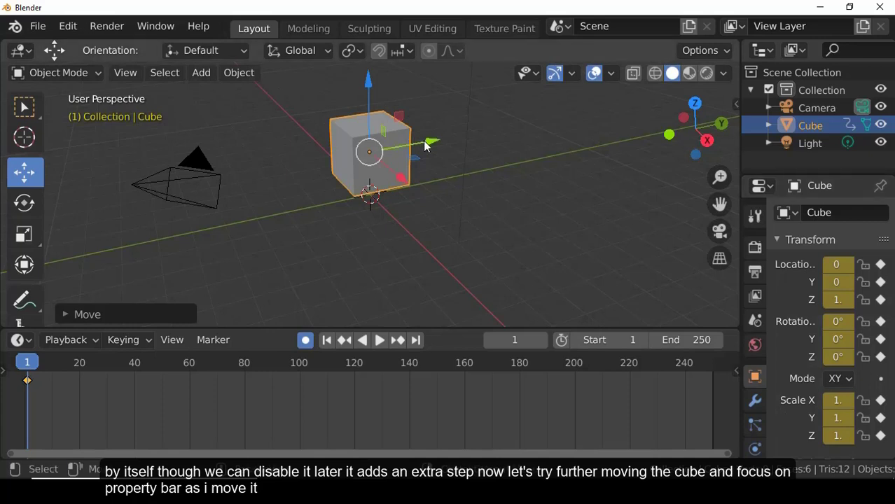
left_click_drag(424, 141, 495, 116)
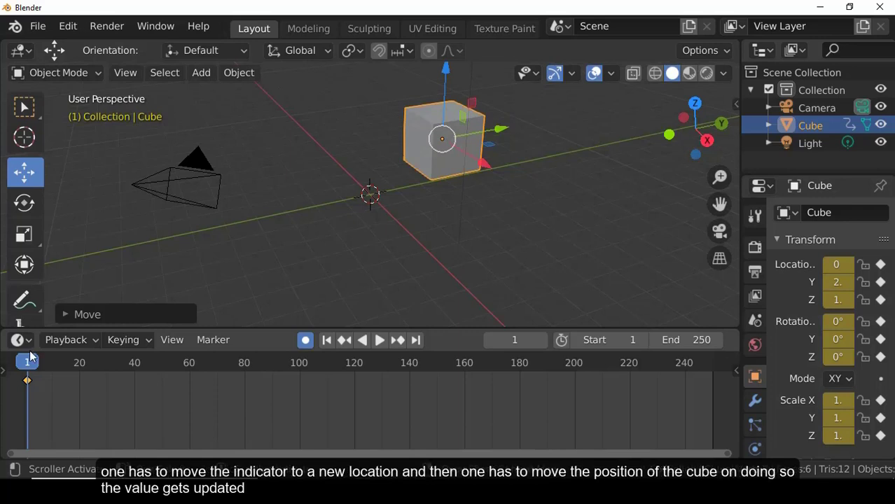
left_click_drag(27, 363, 190, 364)
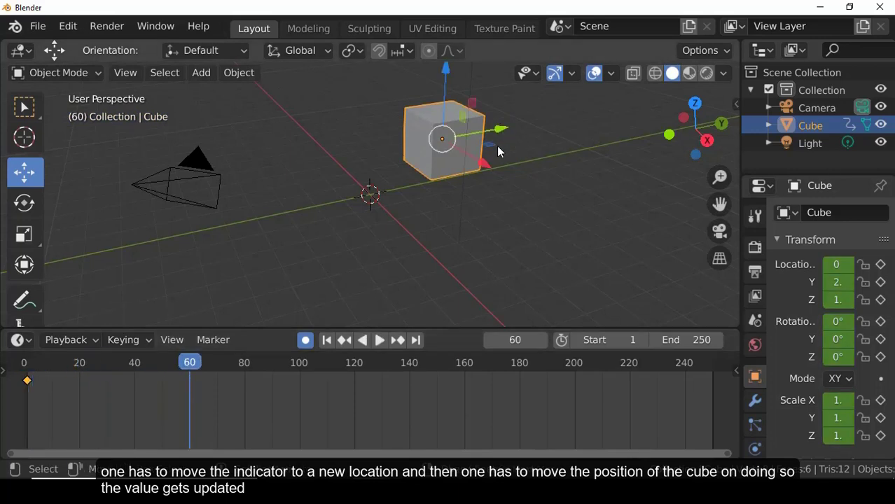
left_click_drag(487, 164, 568, 275)
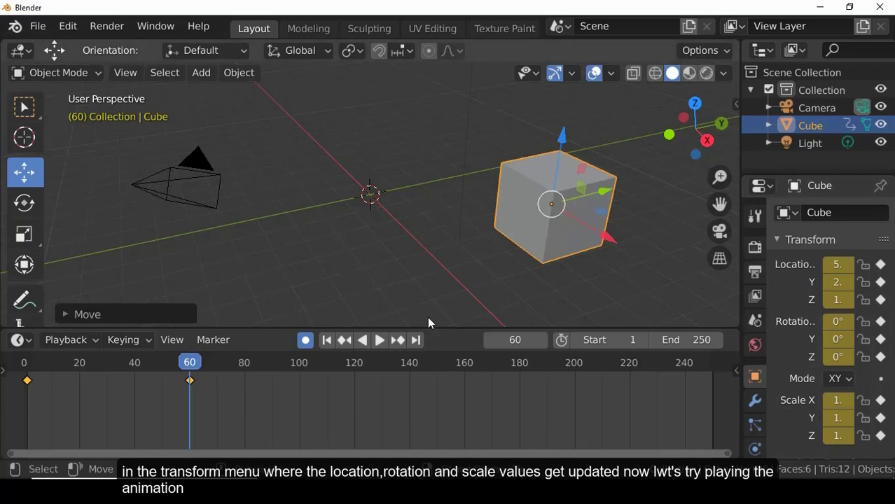
Play the animation, rewind to frame 0, and replay it, stopping at frame 65.
left_click(380, 340)
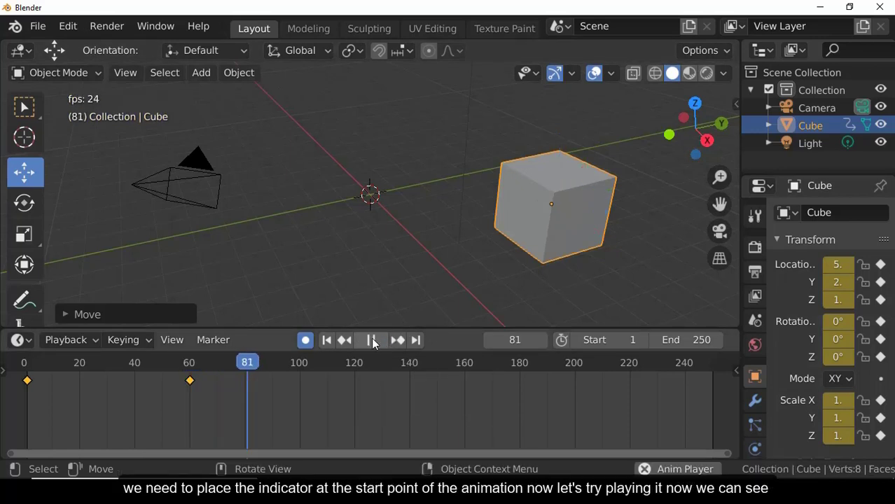
left_click(361, 343)
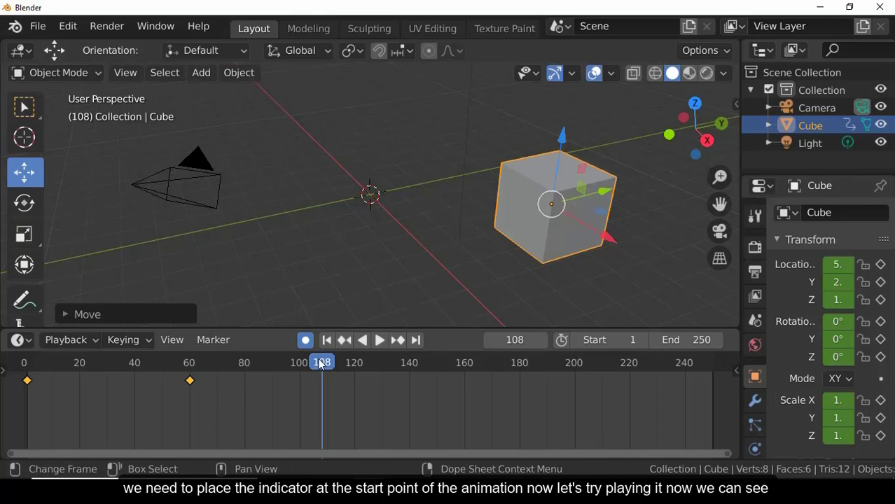
left_click_drag(321, 365, 24, 359)
key("space")
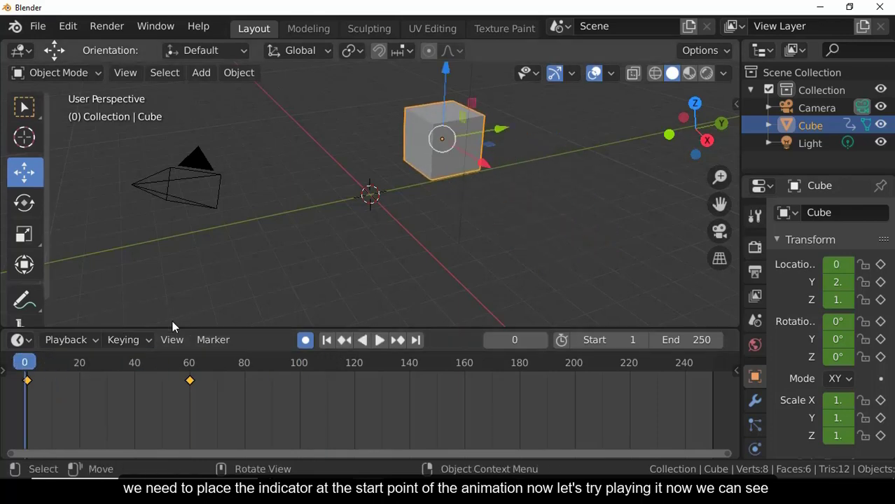
left_click(380, 340)
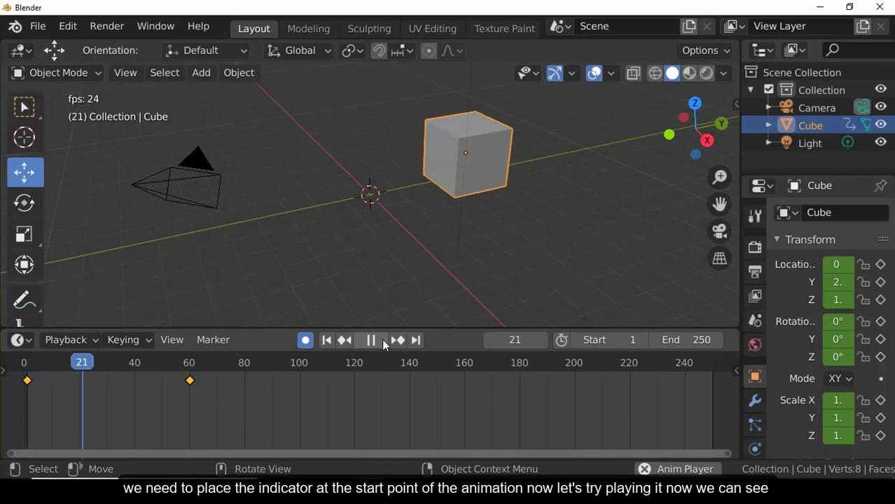
left_click(384, 343)
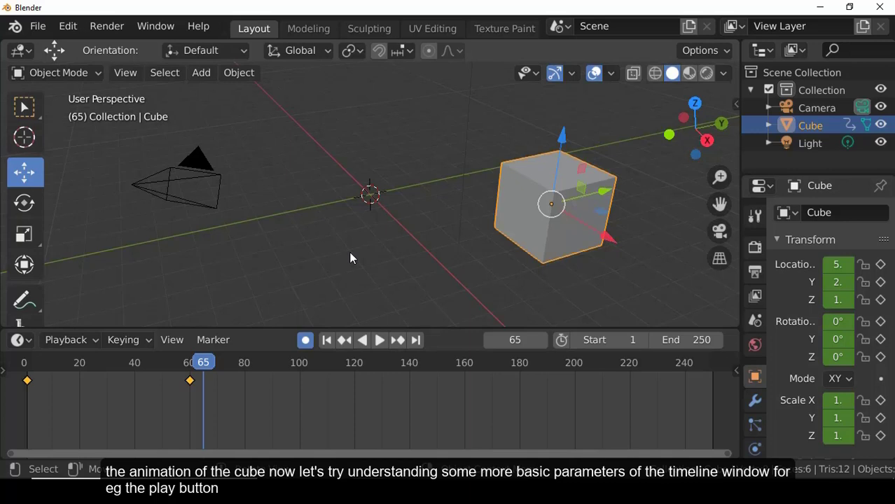
Play forward and pause at frame 104, then play in reverse and pause near frame 4.
left_click(379, 341)
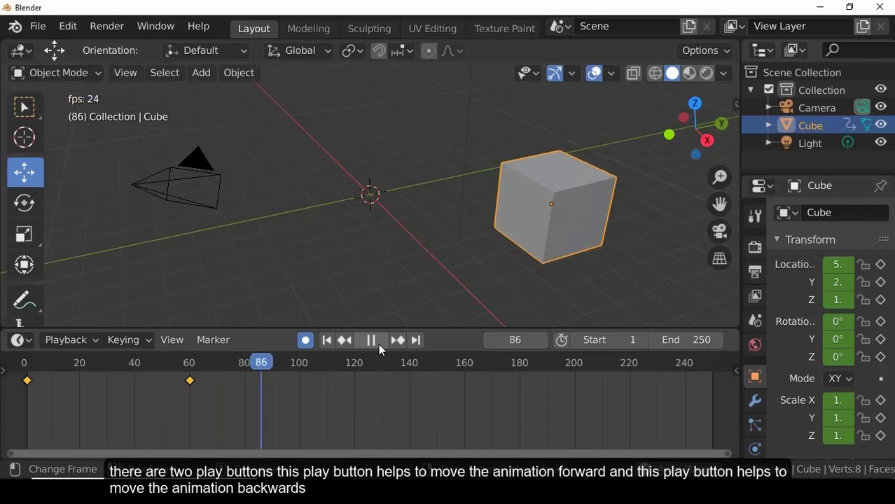
left_click(378, 345)
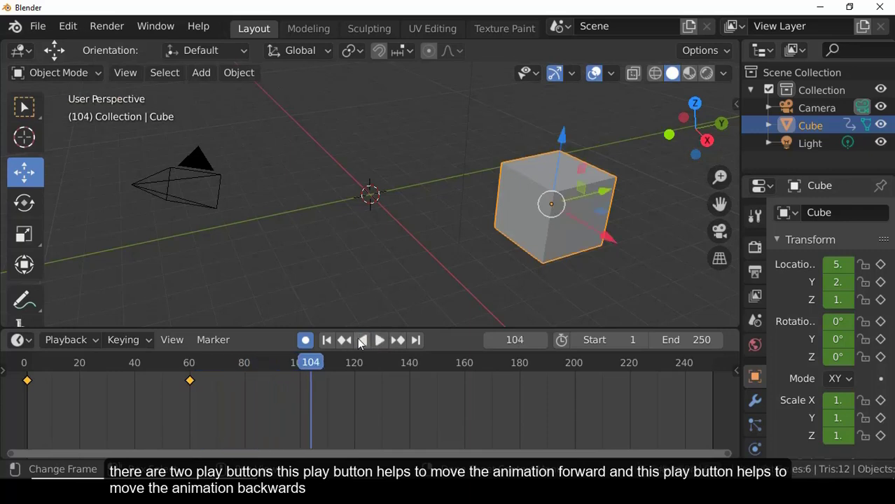
left_click(359, 340)
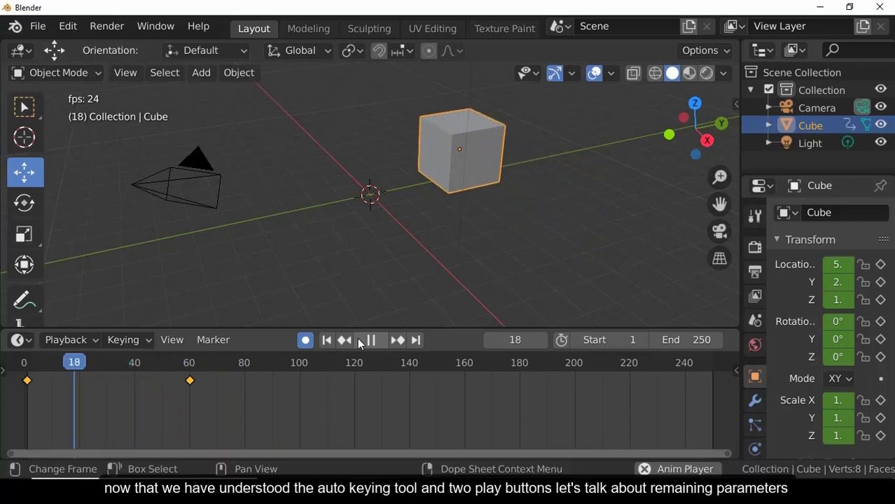
left_click(359, 340)
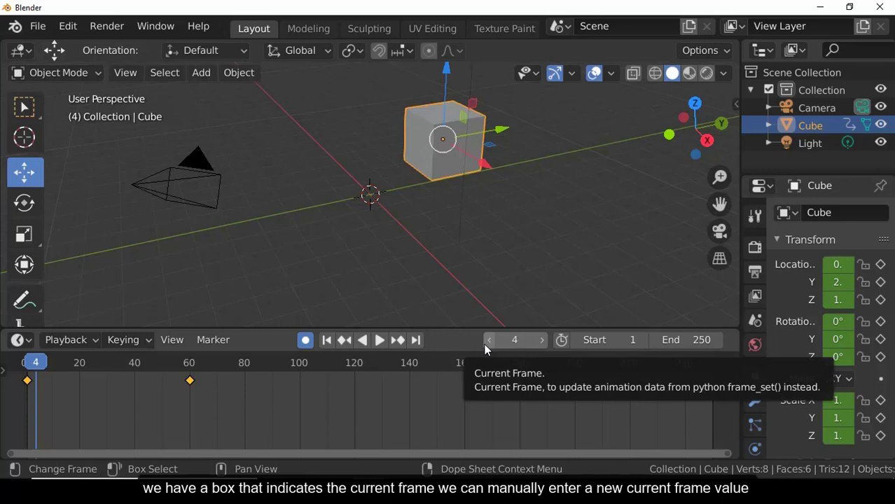
Enter 50 in the Current Frame field, then step one frame forward and one back.
left_click(524, 346)
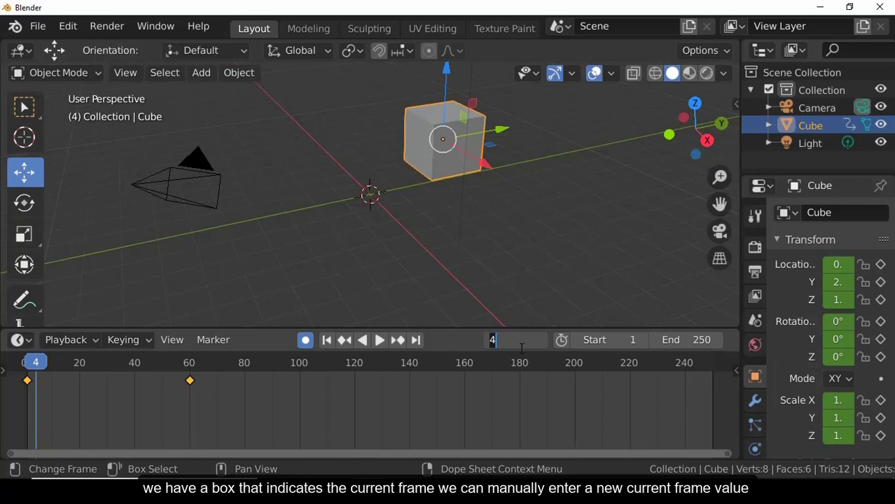
key("BackSpace")
type("50")
key("Return")
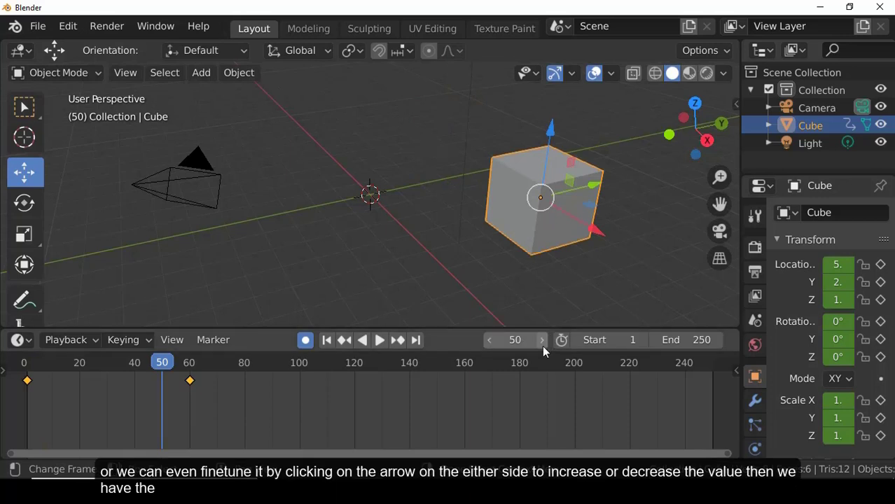
left_click(541, 340)
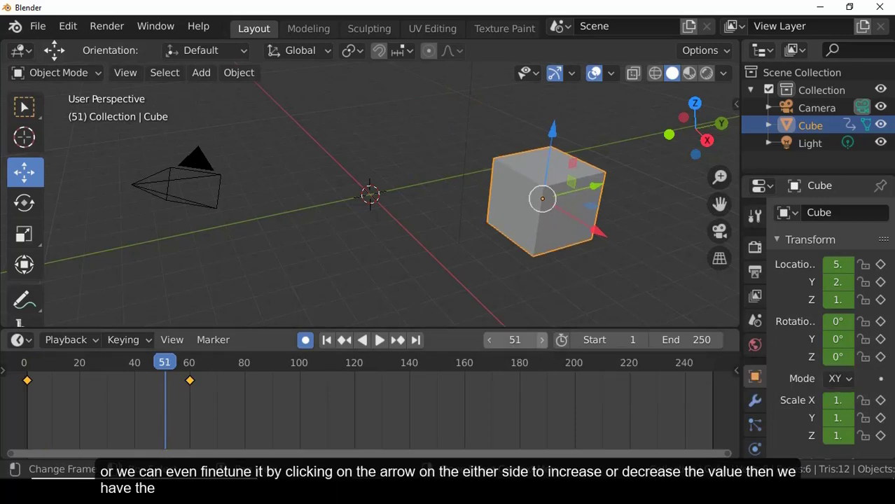
left_click(489, 341)
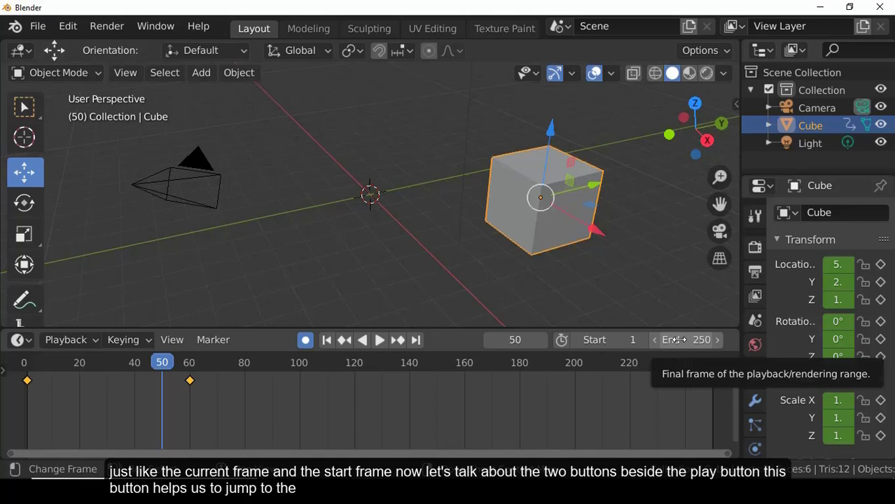
Go to frame 1, jump to the keyframe at frame 60, then to end frame 250.
key("Down")
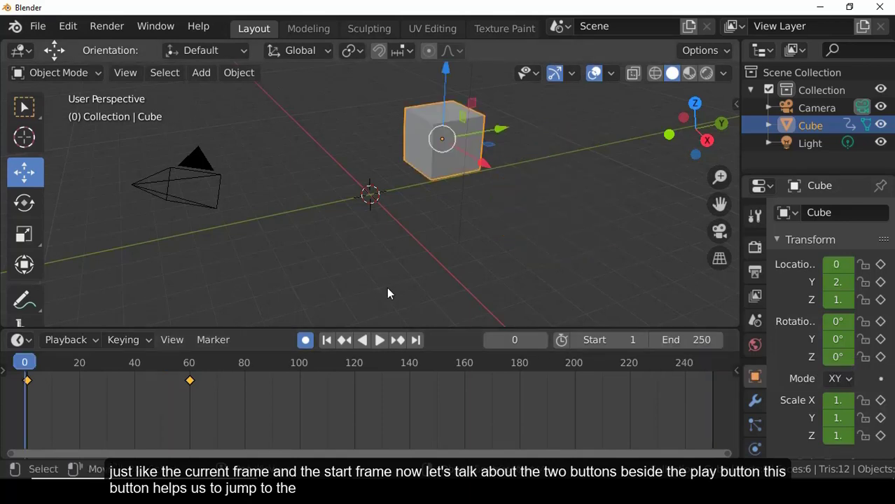
left_click(399, 343)
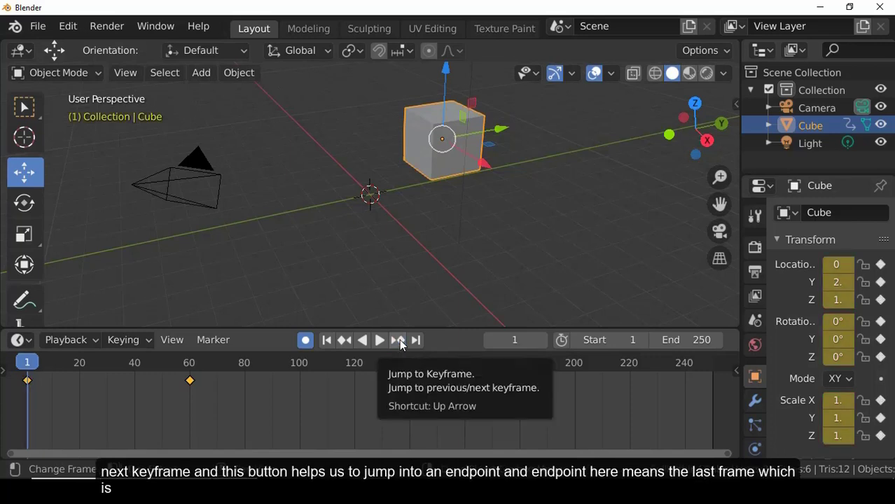
left_click(400, 342)
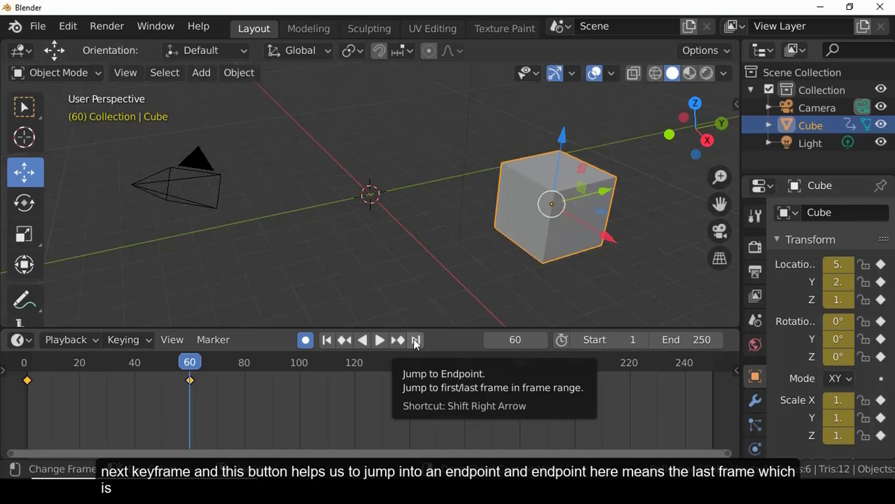
left_click(416, 342)
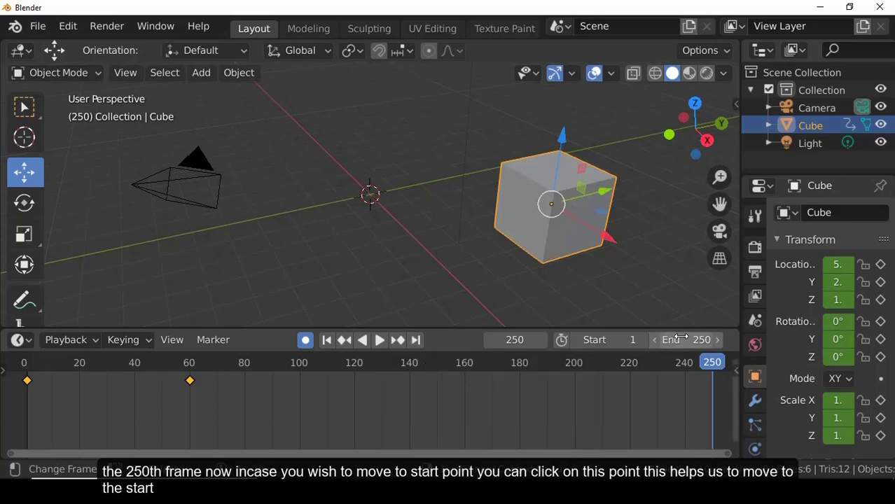
Jump to the range start, then hop between keyframes 60 and 1, ending on frame 1.
left_click(327, 341)
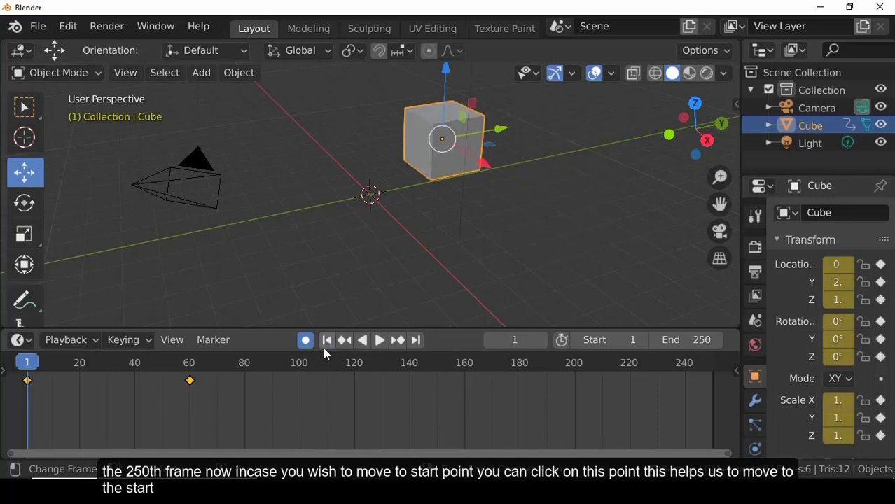
left_click(353, 344)
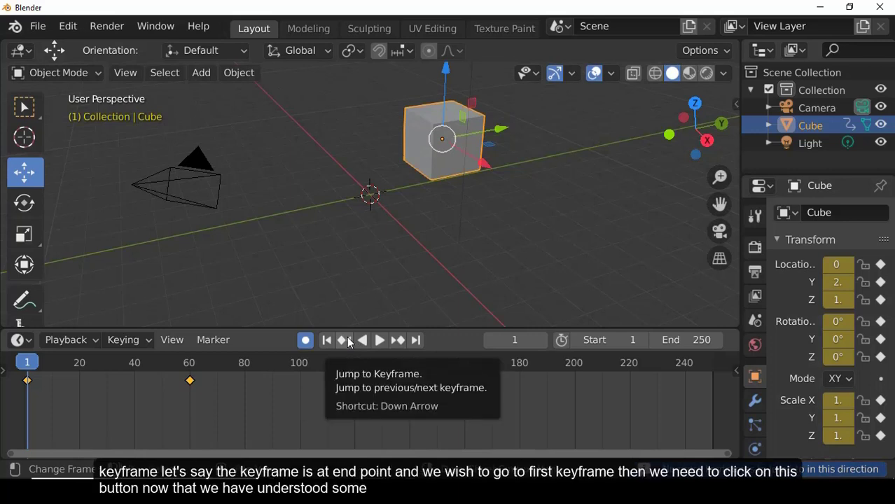
left_click(393, 344)
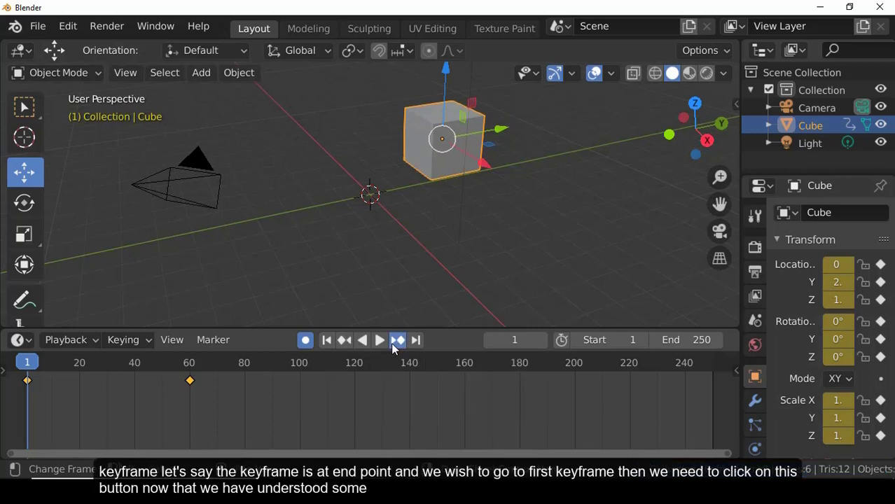
left_click(345, 341)
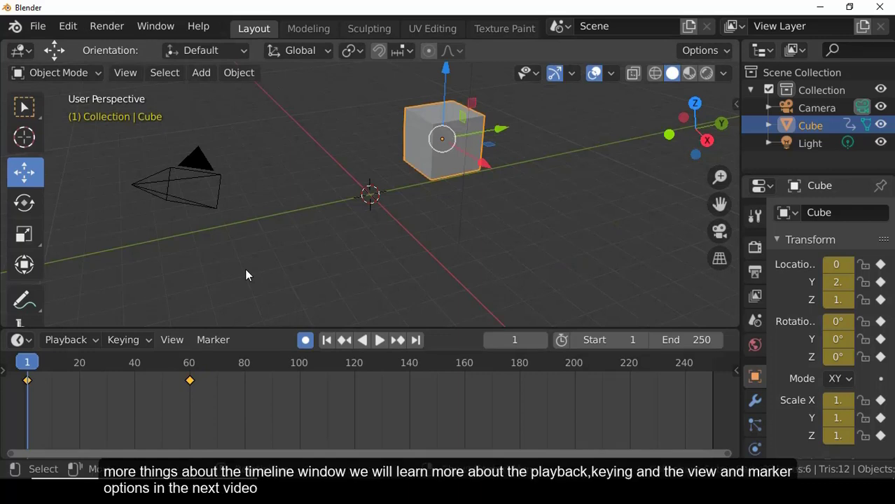
left_click(177, 340)
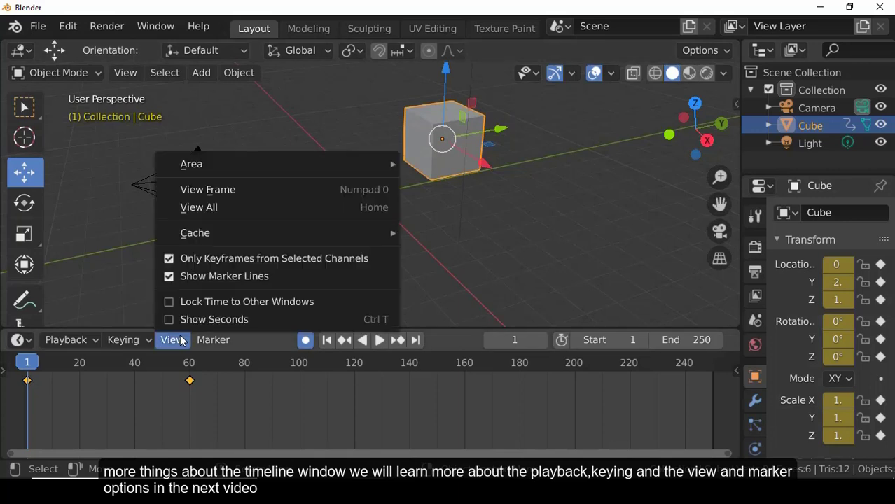
mouse_move(208, 343)
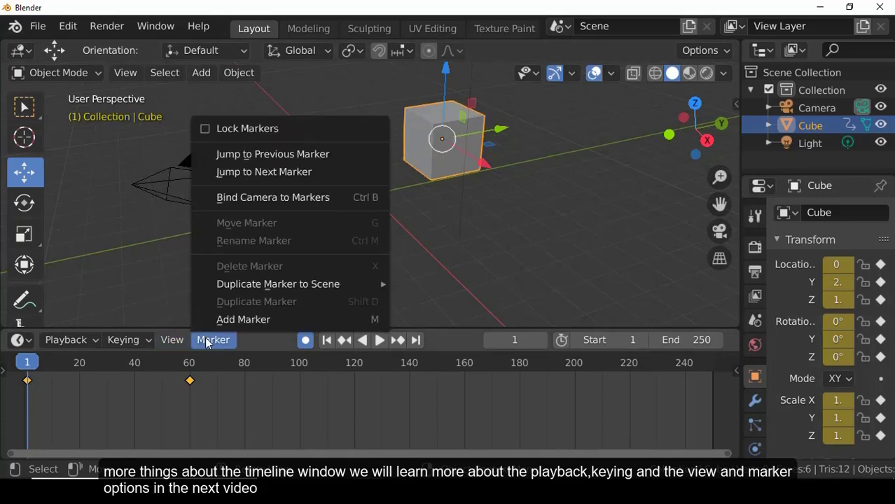
mouse_move(91, 343)
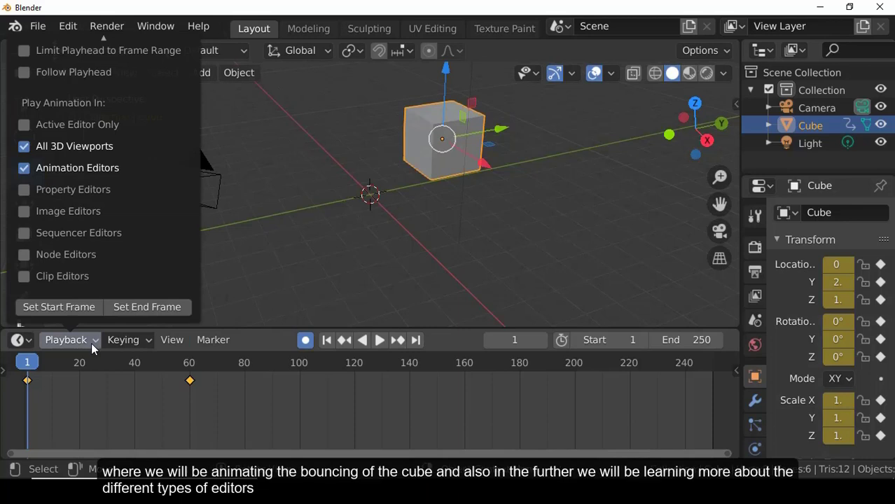